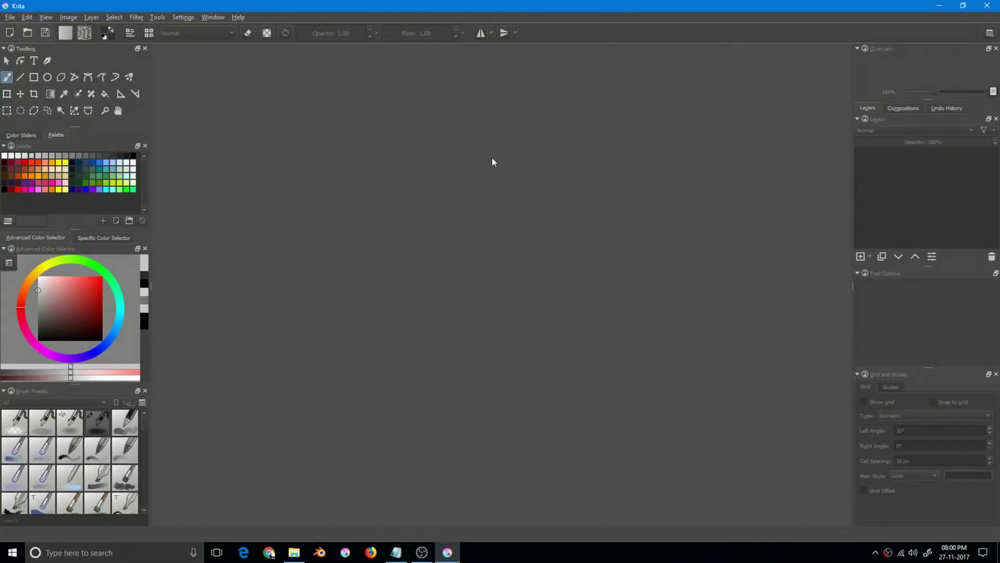
Create a new 640 × 480 px custom document at 300 ppi in 8-bit RGB/Alpha.
{"action": "key", "text": "ctrl+n"}
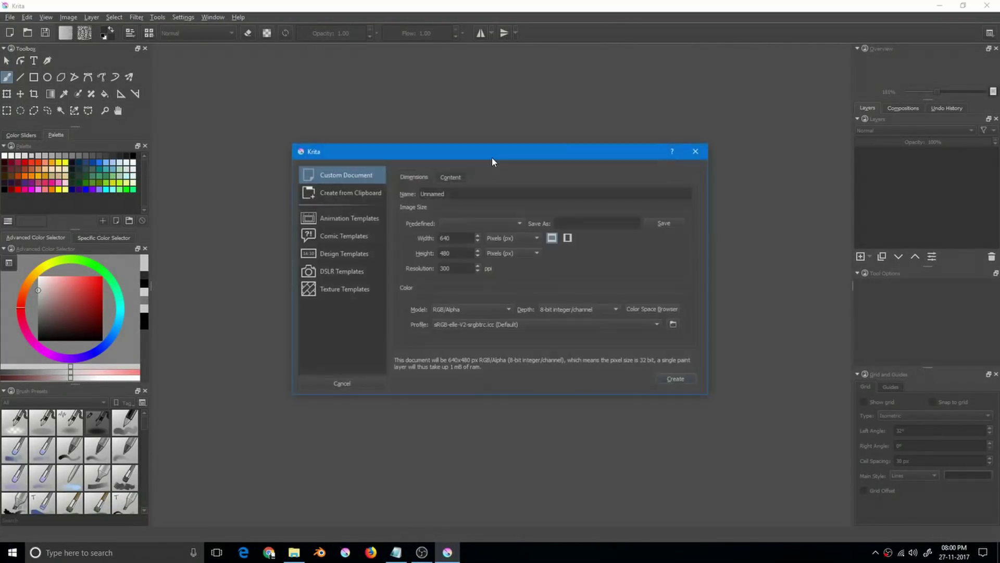
{"action": "left_click_drag", "start_coordinate": [505, 153], "coordinate": [504, 130]}
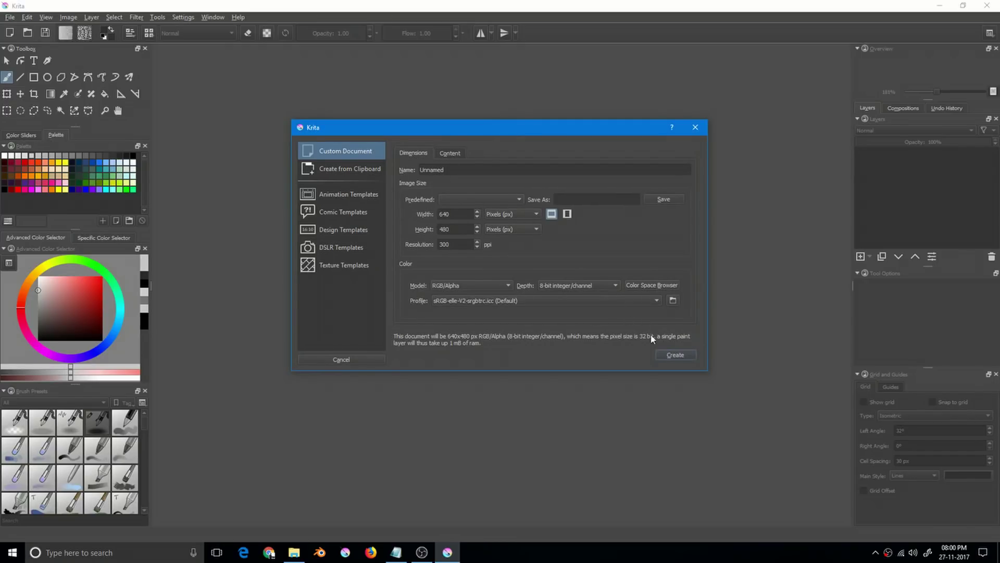
{"action": "left_click", "coordinate": [675, 353]}
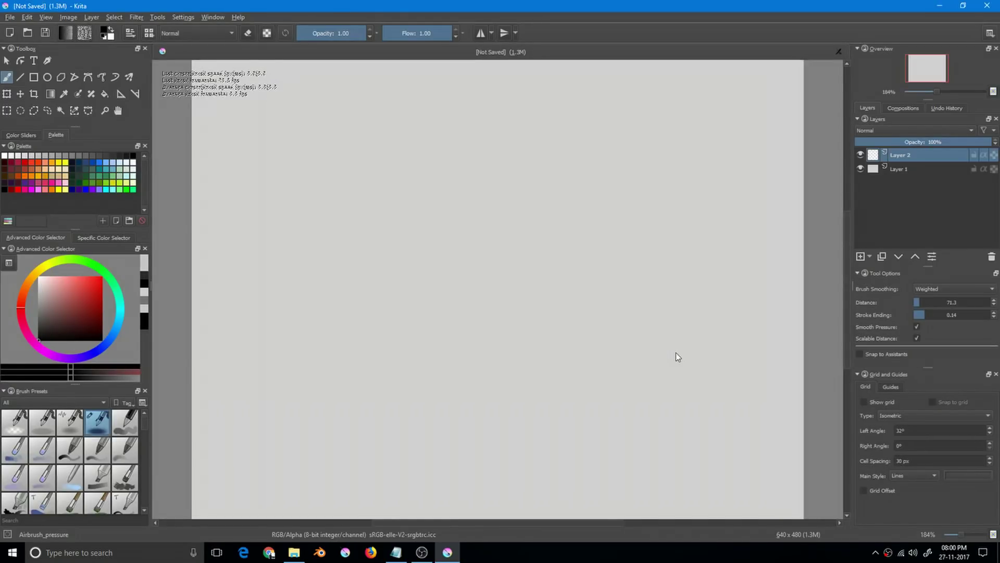
Rotate the canvas counter-clockwise and zoom out to 145% with the pop-up palette, and reset the rotation.
{"action": "right_click", "coordinate": [479, 229]}
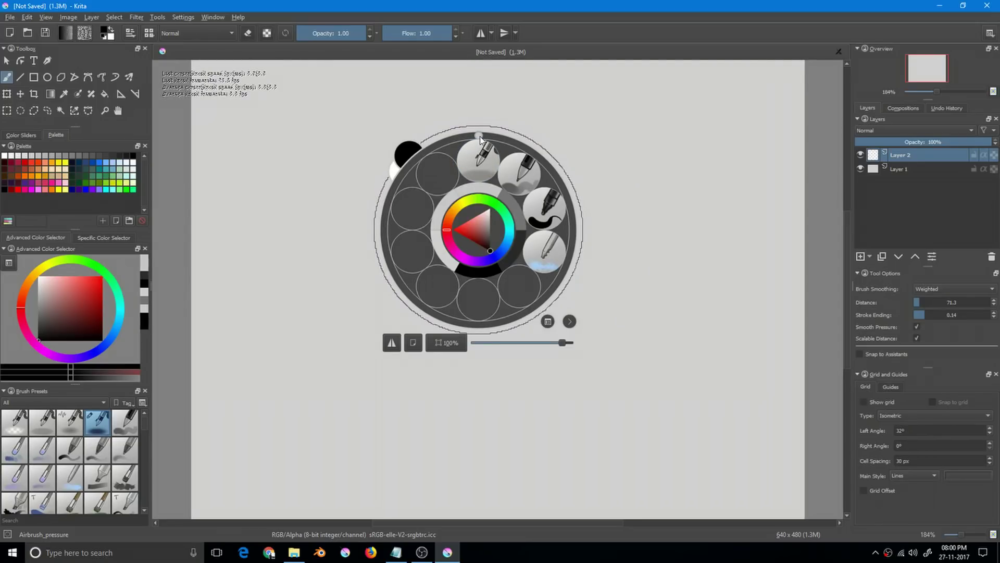
{"action": "left_click_drag", "start_coordinate": [480, 138], "coordinate": [442, 142]}
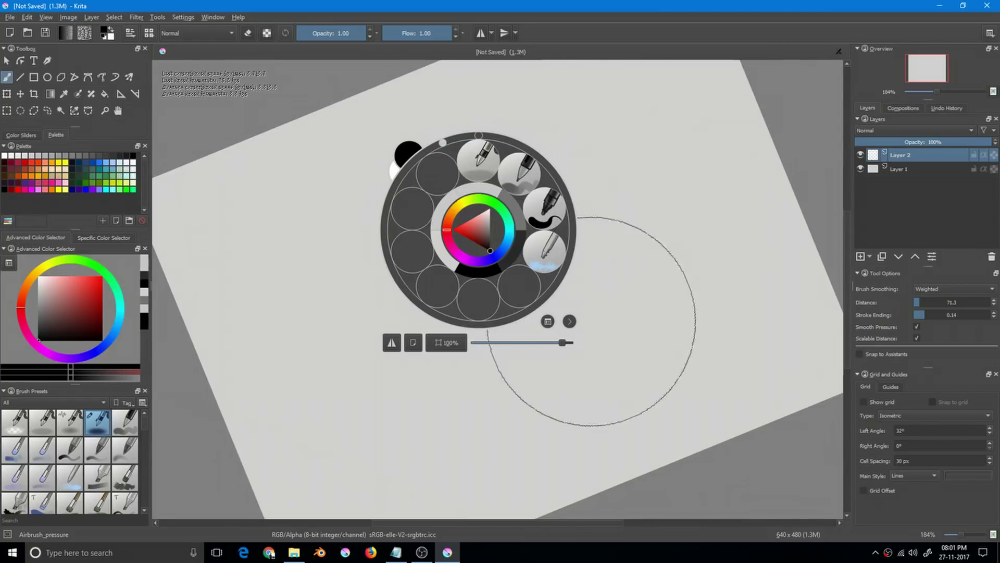
{"action": "left_click_drag", "start_coordinate": [566, 348], "coordinate": [542, 345]}
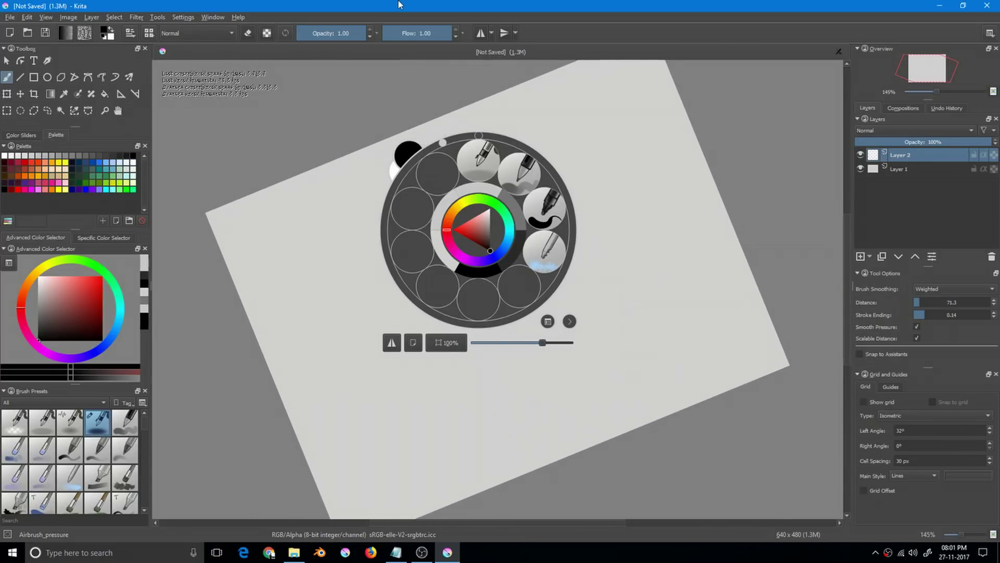
{"action": "left_click", "coordinate": [245, 143]}
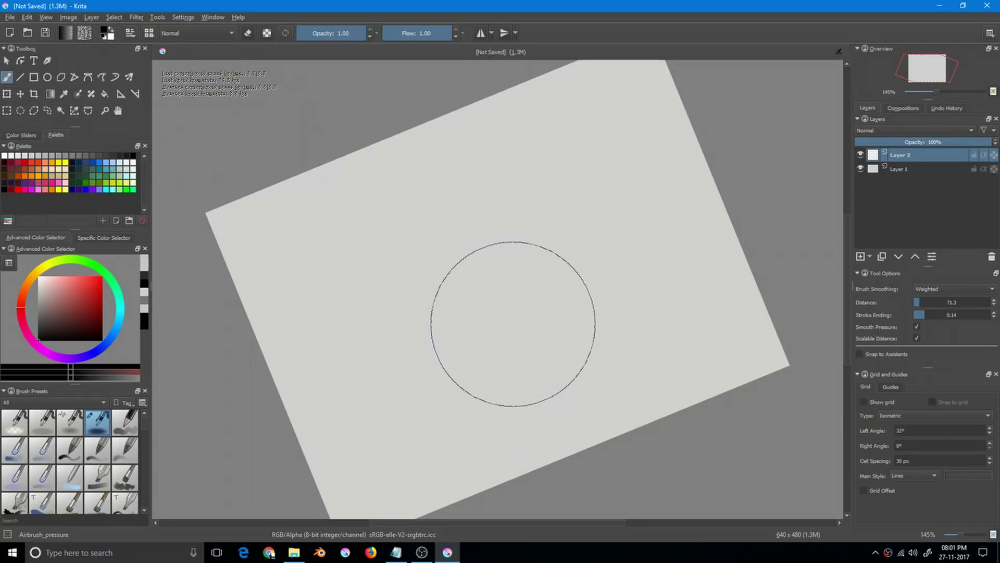
{"action": "key", "text": "5"}
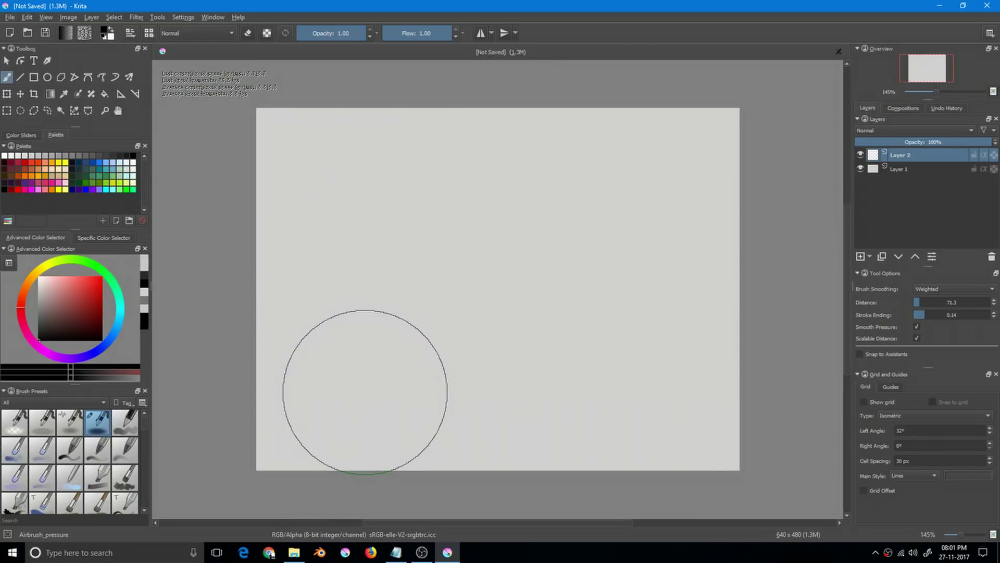
Paint a soft black diagonal airbrush stroke on Layer 2 and flip the mirrored canvas view on and off.
{"action": "mouse_move", "coordinate": [474, 401]}
{"action": "left_mouse_down"}
{"action": "mouse_move", "coordinate": [575, 323]}
{"action": "mouse_move", "coordinate": [462, 410]}
{"action": "mouse_move", "coordinate": [644, 283]}
{"action": "left_mouse_up"}
{"action": "right_click", "coordinate": [509, 291]}
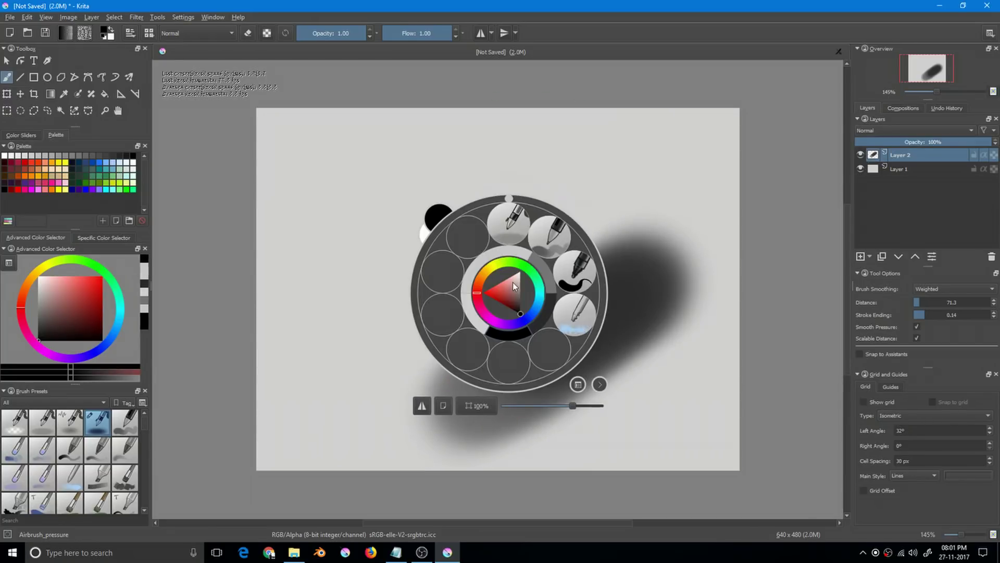
{"action": "left_click", "coordinate": [422, 406]}
{"action": "left_click", "coordinate": [423, 407]}
{"action": "left_click", "coordinate": [423, 406]}
{"action": "left_click", "coordinate": [423, 406]}
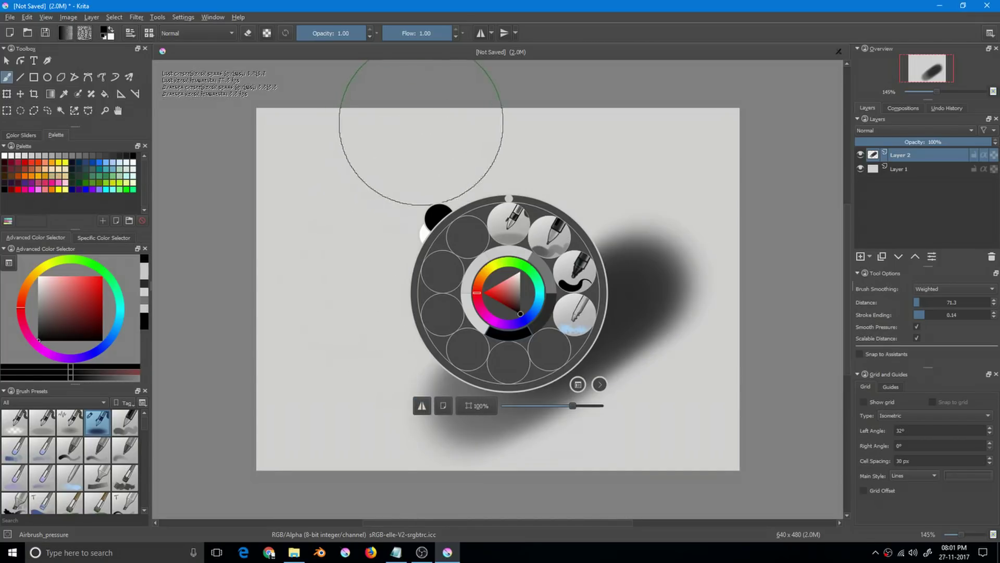
{"action": "left_click", "coordinate": [419, 131]}
{"action": "key", "text": "m"}
{"action": "key", "text": "m"}
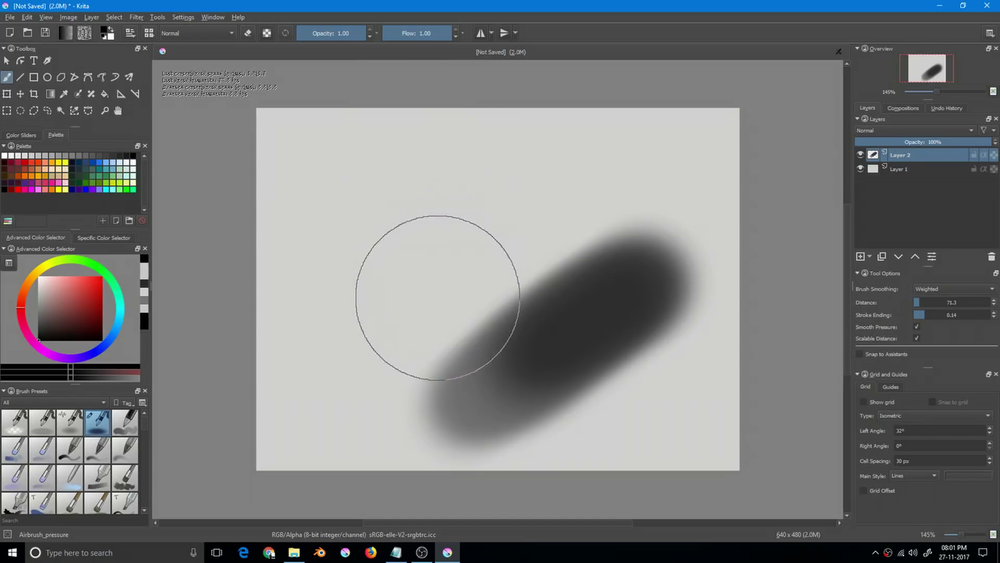
{"action": "left_click_drag", "start_coordinate": [436, 301], "coordinate": [402, 301]}
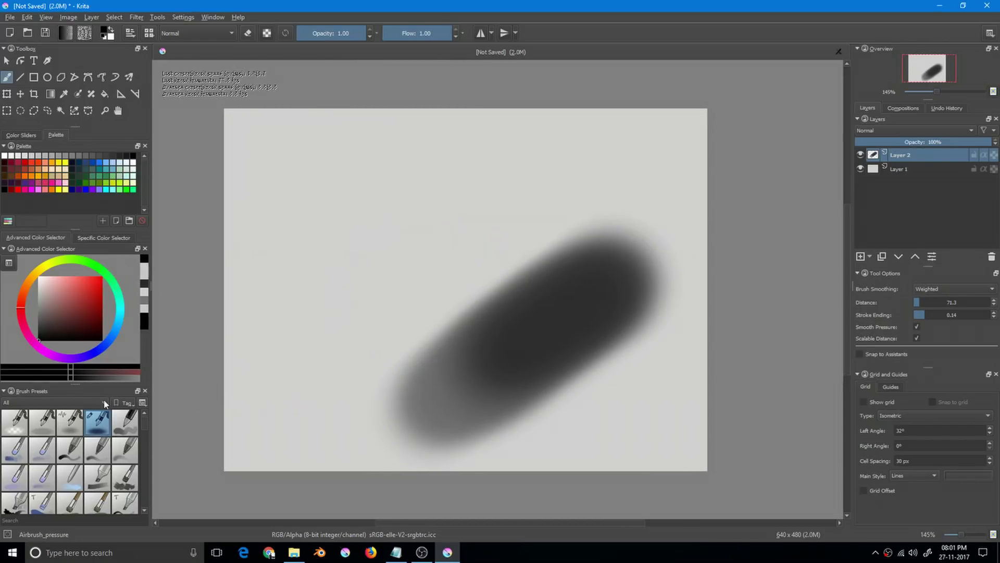
Reduce the icon size of the brush preset thumbnails to nearly the smallest setting.
{"action": "left_click", "coordinate": [142, 402]}
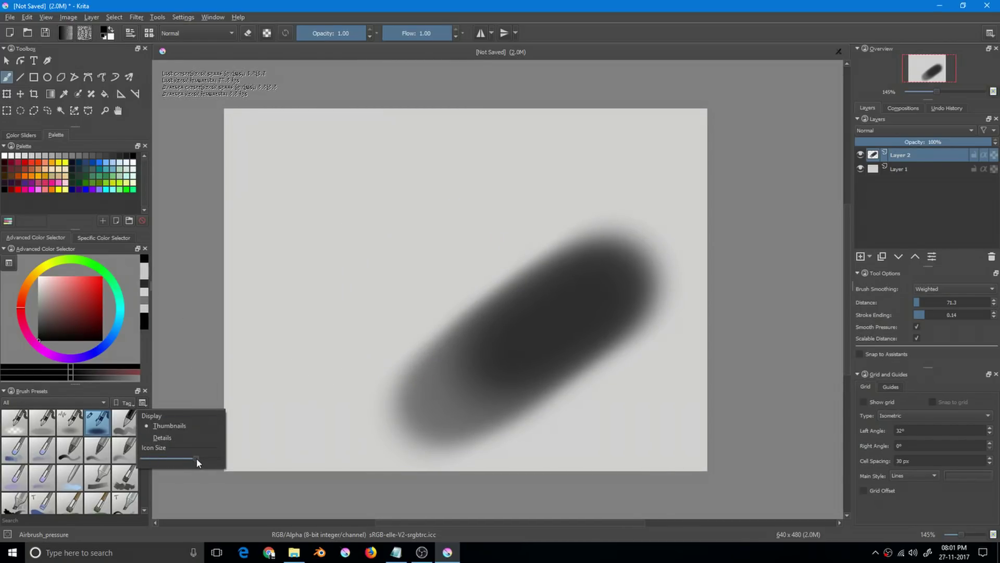
{"action": "left_click_drag", "start_coordinate": [196, 460], "coordinate": [147, 458]}
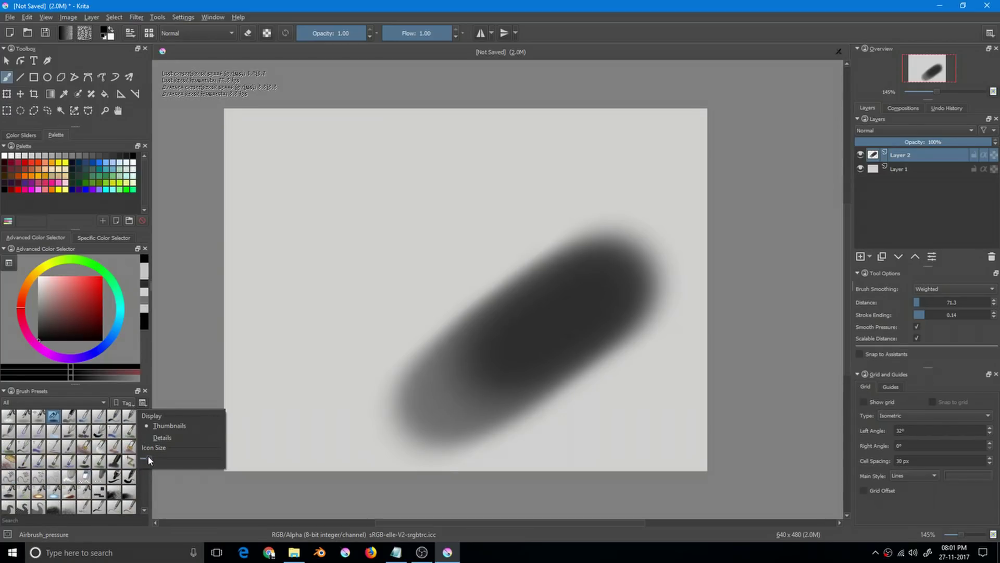
{"action": "left_click", "coordinate": [195, 458]}
{"action": "left_click", "coordinate": [142, 402]}
{"action": "mouse_move", "coordinate": [157, 457]}
{"action": "left_mouse_down"}
{"action": "mouse_move", "coordinate": [210, 459]}
{"action": "mouse_move", "coordinate": [148, 455]}
{"action": "left_mouse_up"}
{"action": "left_click", "coordinate": [191, 4]}
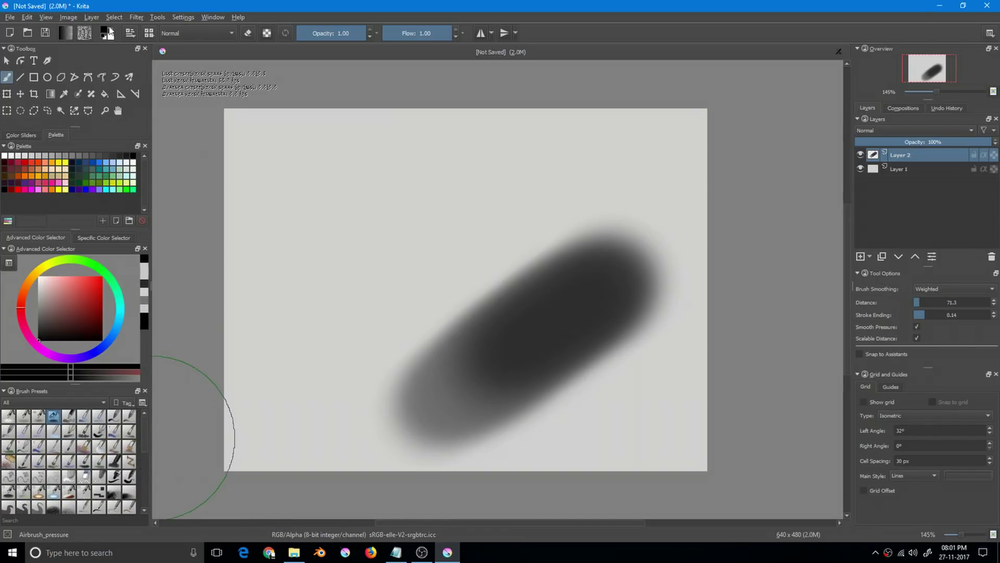
Open the brush editor for Airbrush_pressure and expand its presets list and scratchpad.
{"action": "left_click", "coordinate": [132, 33]}
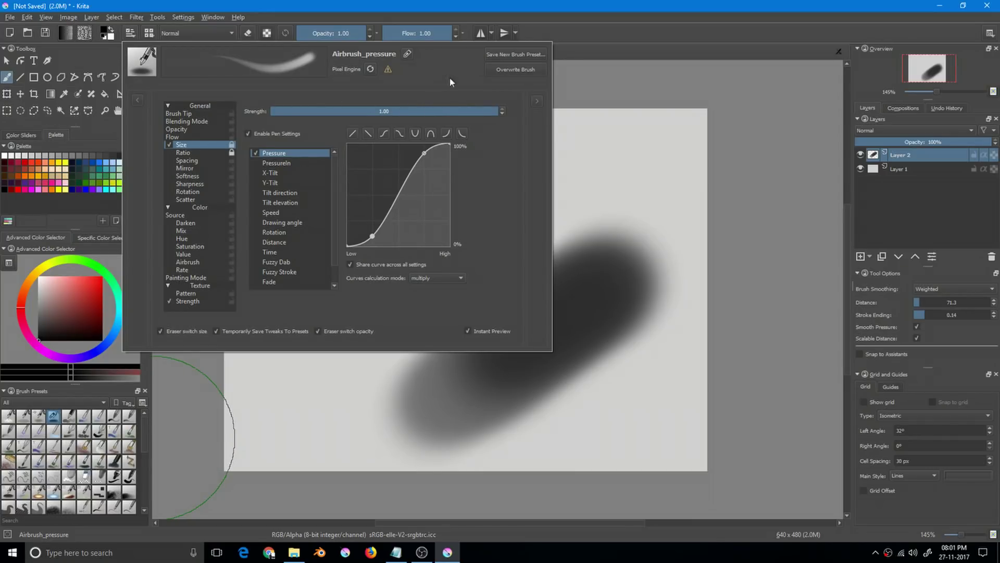
{"action": "left_click", "coordinate": [134, 101]}
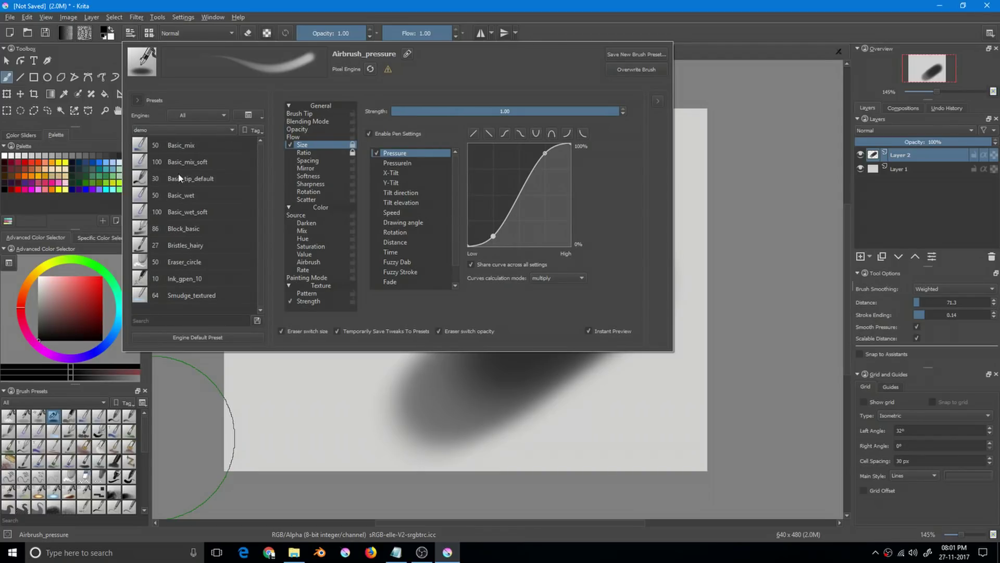
{"action": "left_click", "coordinate": [138, 101]}
{"action": "left_click", "coordinate": [138, 101]}
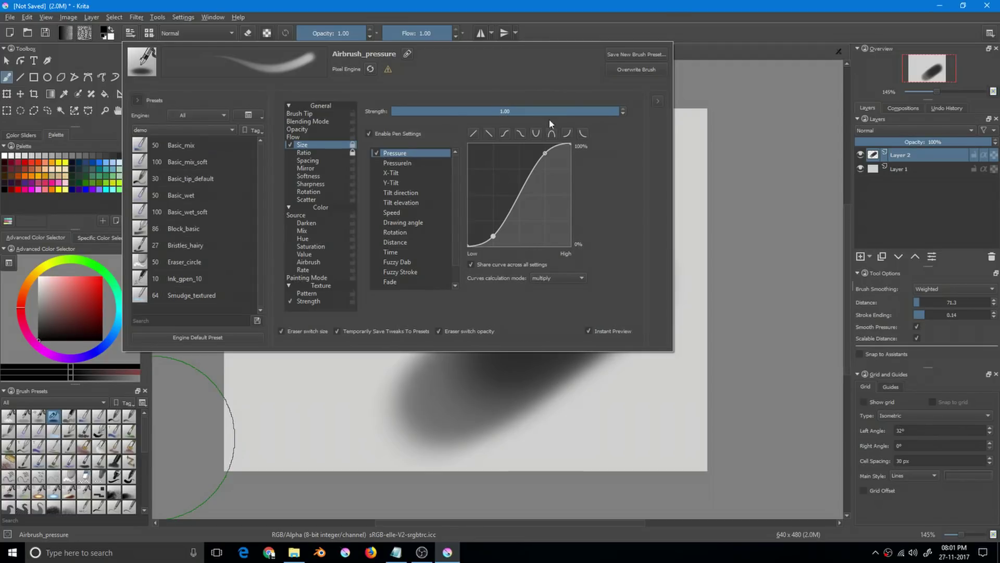
{"action": "left_click", "coordinate": [657, 101]}
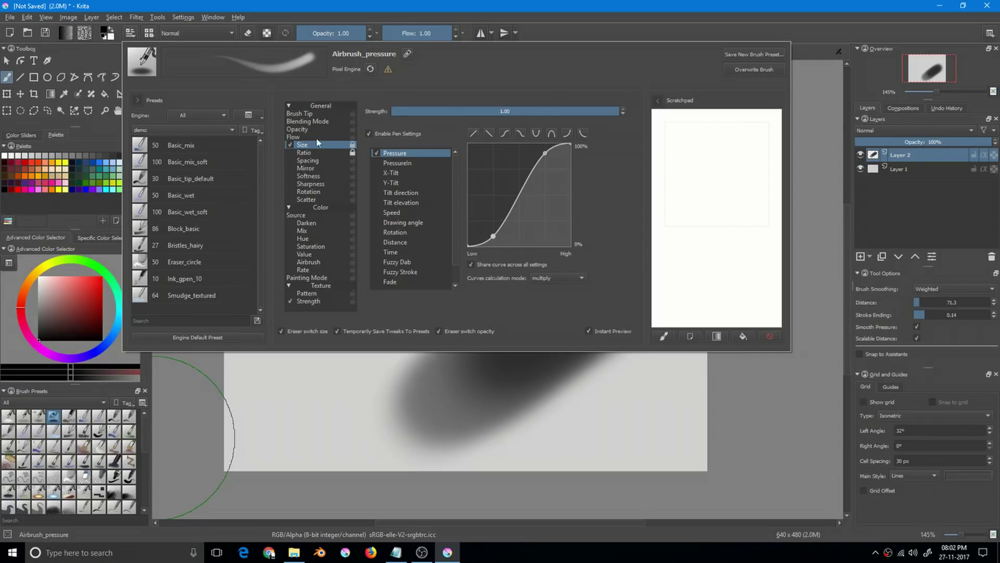
Try several preset pressure curves for the brush's Size option, apply the rising linear curve and close the brush editor.
{"action": "left_click", "coordinate": [352, 145]}
{"action": "left_click", "coordinate": [474, 134]}
{"action": "left_click", "coordinate": [489, 133]}
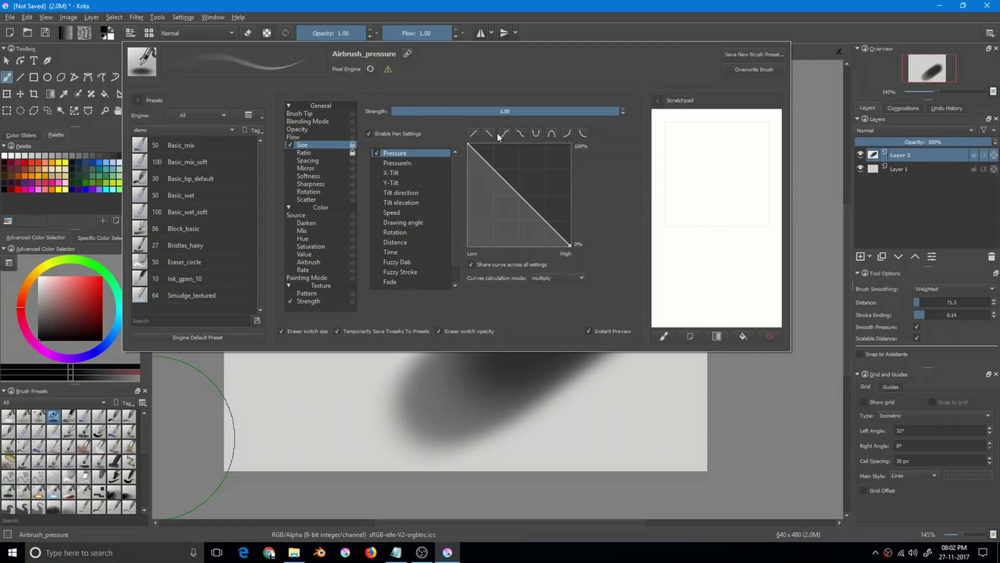
{"action": "left_click", "coordinate": [505, 135]}
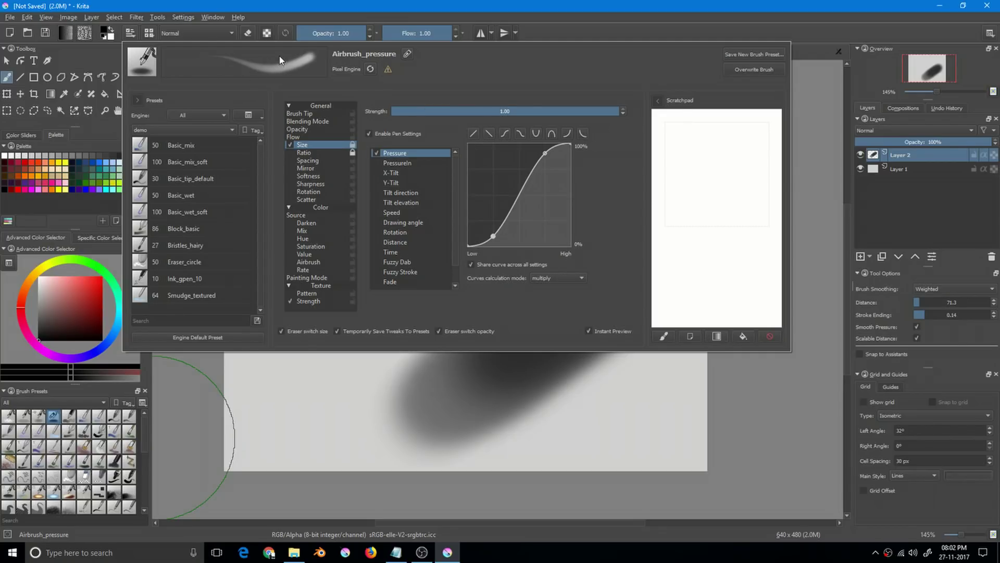
{"action": "left_click", "coordinate": [520, 134]}
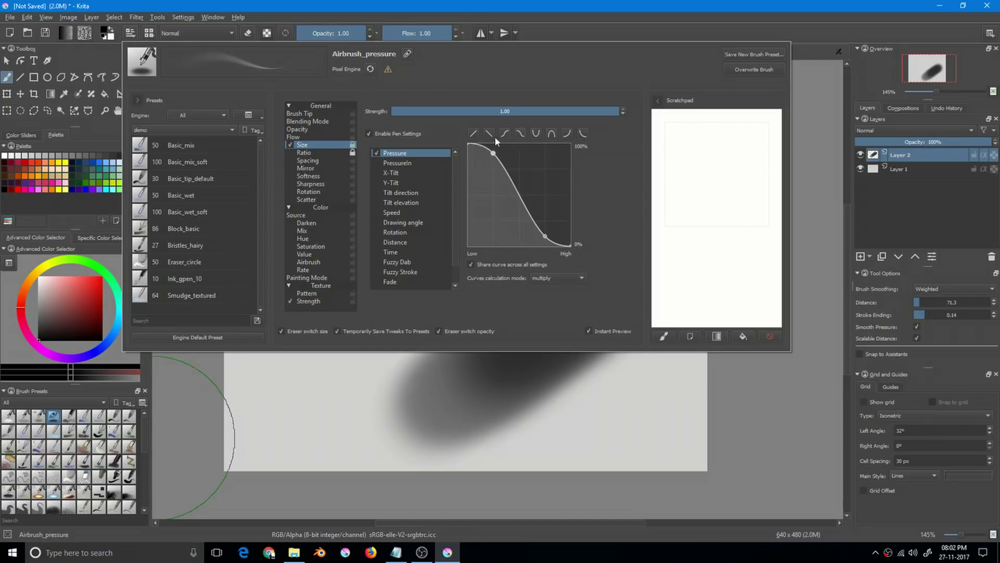
{"action": "left_click", "coordinate": [473, 134]}
{"action": "left_click", "coordinate": [573, 381]}
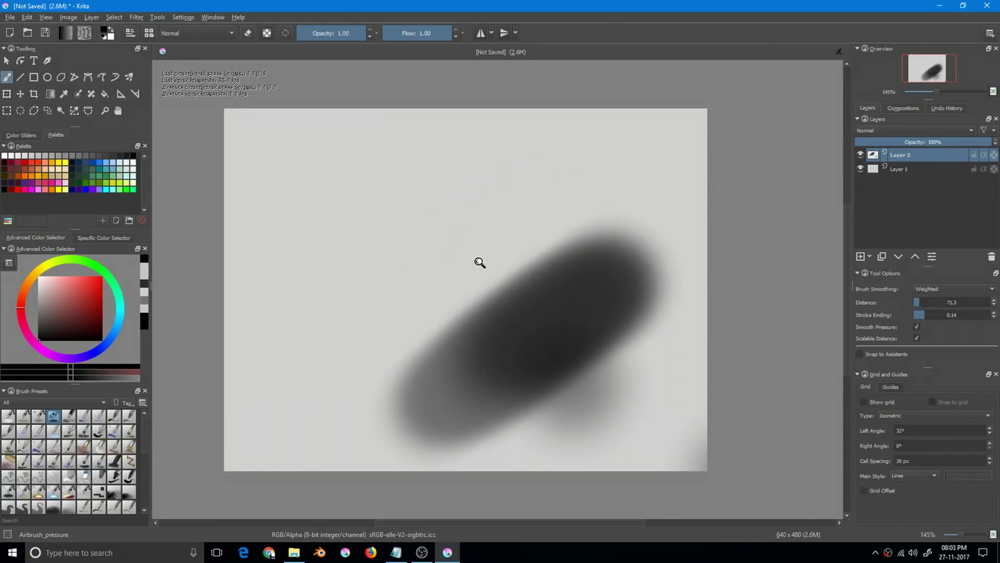
Browse the available Python scripts, open Ten Brushes to view its shortcut slots, and close it without assigning any presets.
{"action": "left_click_drag", "start_coordinate": [478, 272], "coordinate": [501, 254]}
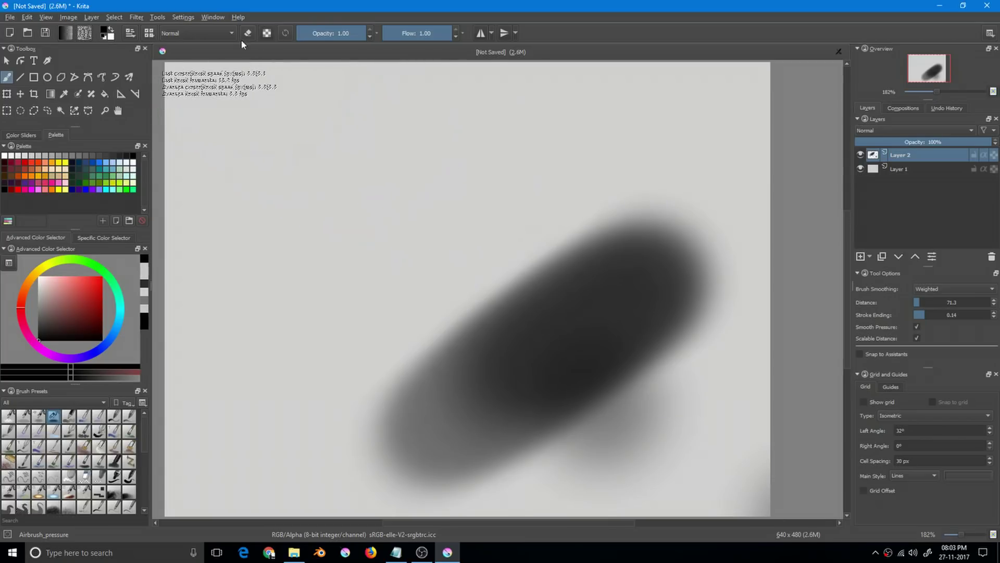
{"action": "left_click", "coordinate": [158, 17]}
{"action": "mouse_move", "coordinate": [163, 29]}
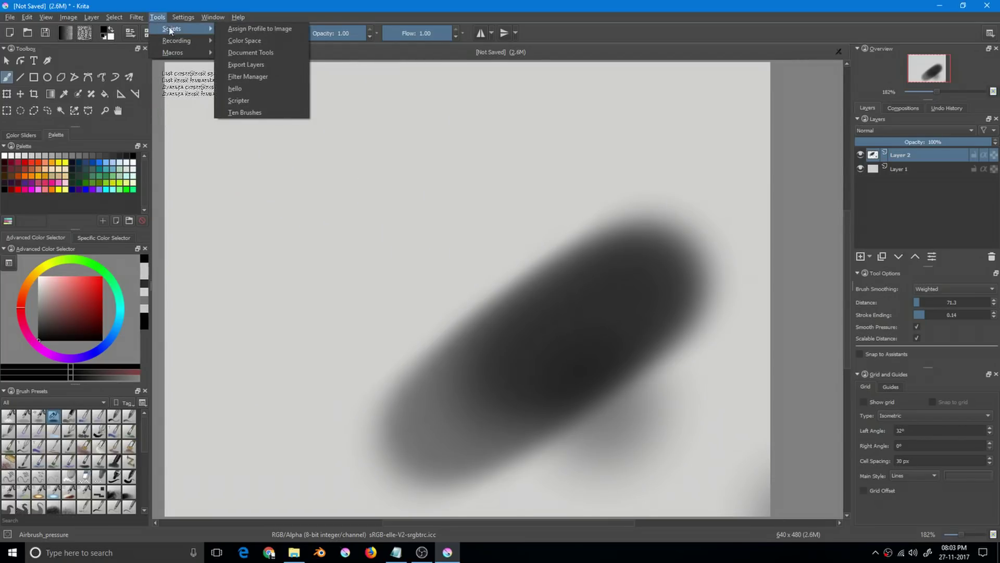
{"action": "mouse_move", "coordinate": [182, 45]}
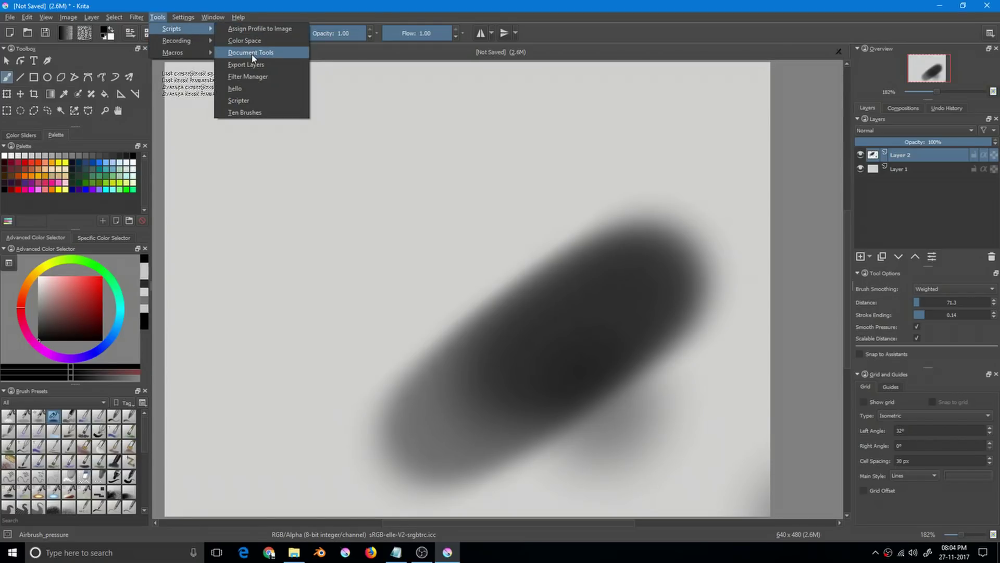
{"action": "left_click", "coordinate": [258, 112]}
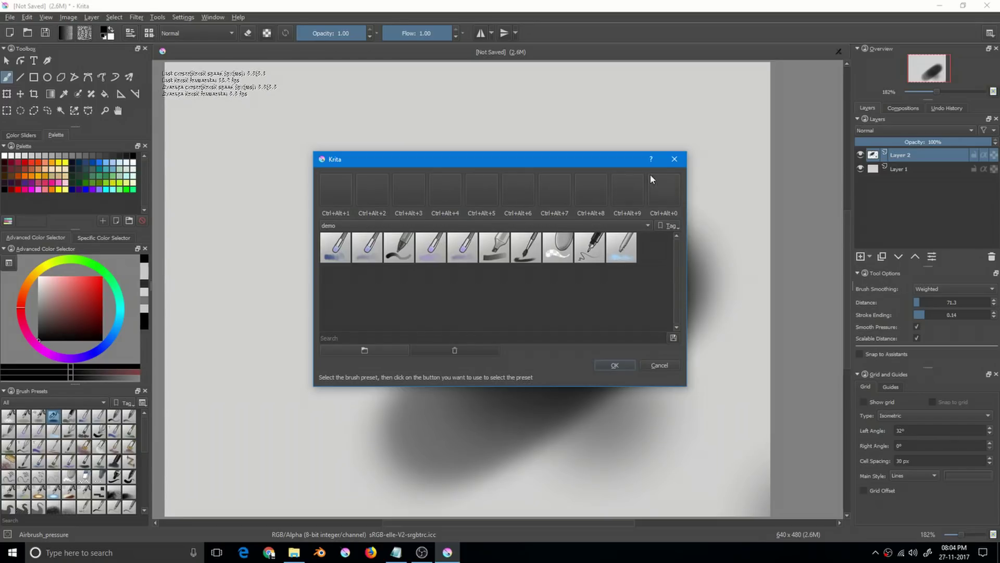
{"action": "left_click", "coordinate": [674, 159]}
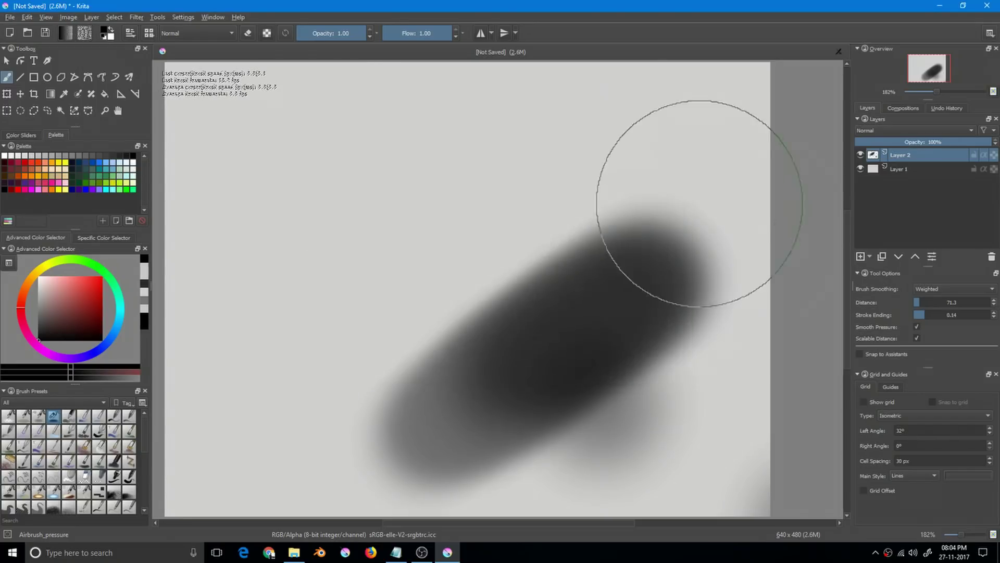
Show the grid over the canvas and switch its type to Rectangle and back to Isometric.
{"action": "left_click", "coordinate": [864, 402]}
{"action": "left_click", "coordinate": [906, 415]}
{"action": "left_click", "coordinate": [899, 404]}
{"action": "left_click", "coordinate": [902, 415]}
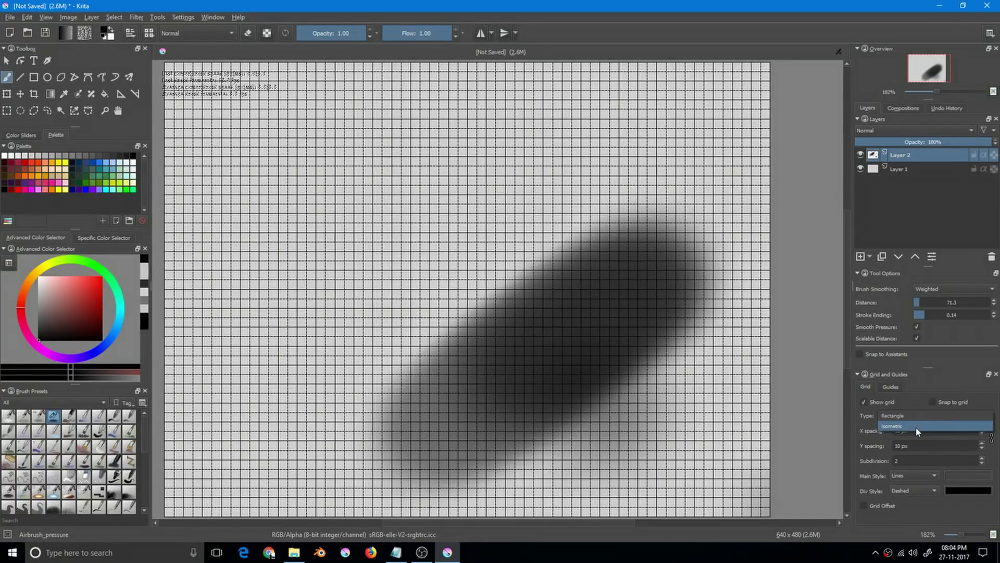
{"action": "left_click", "coordinate": [915, 426]}
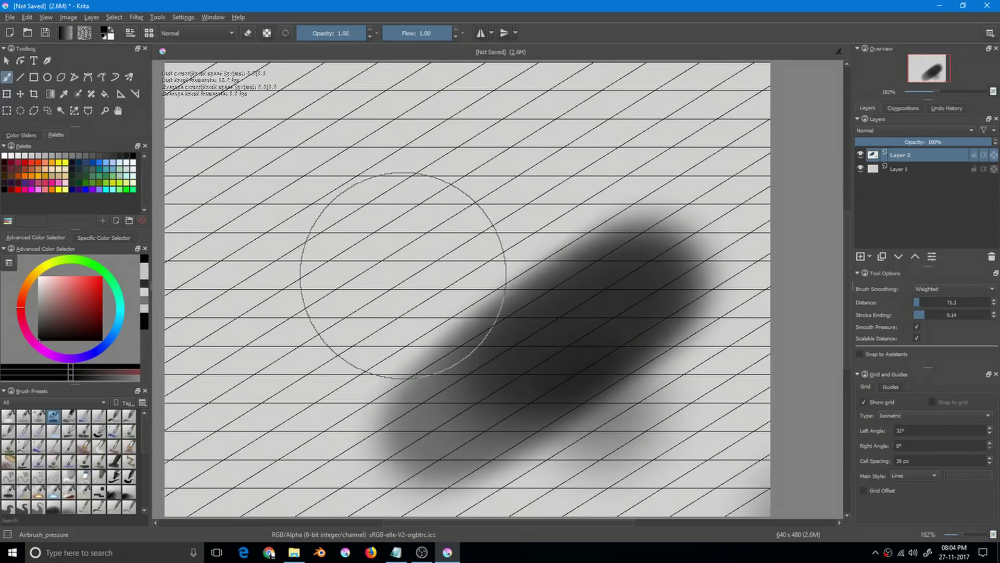
Adjust the isometric grid's left angle to 34° and hide the grid.
{"action": "left_click", "coordinate": [990, 429]}
{"action": "left_click", "coordinate": [990, 433]}
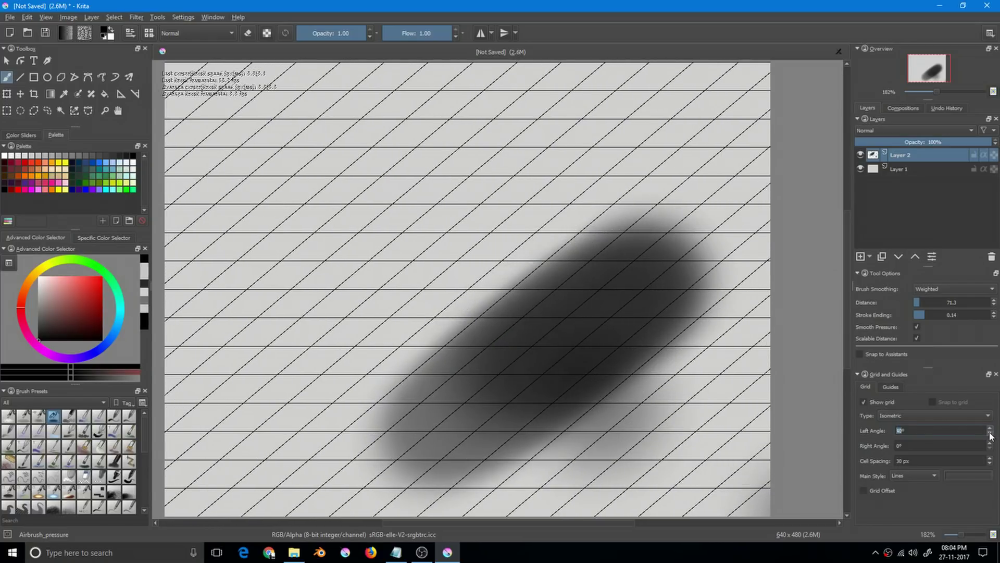
{"action": "left_click", "coordinate": [991, 435]}
{"action": "left_click", "coordinate": [991, 435]}
{"action": "left_click", "coordinate": [990, 435]}
{"action": "left_click", "coordinate": [990, 435]}
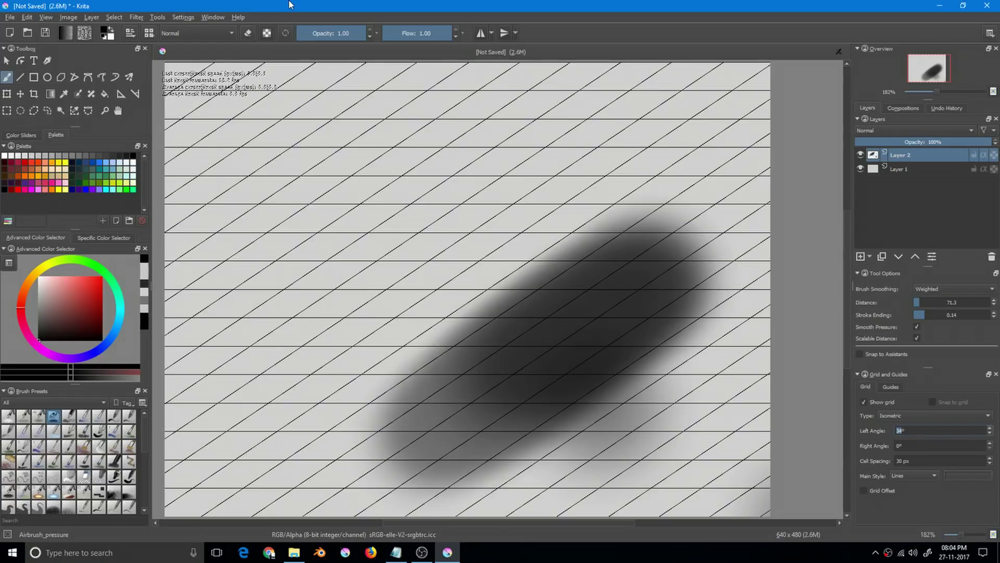
{"action": "left_click", "coordinate": [864, 402]}
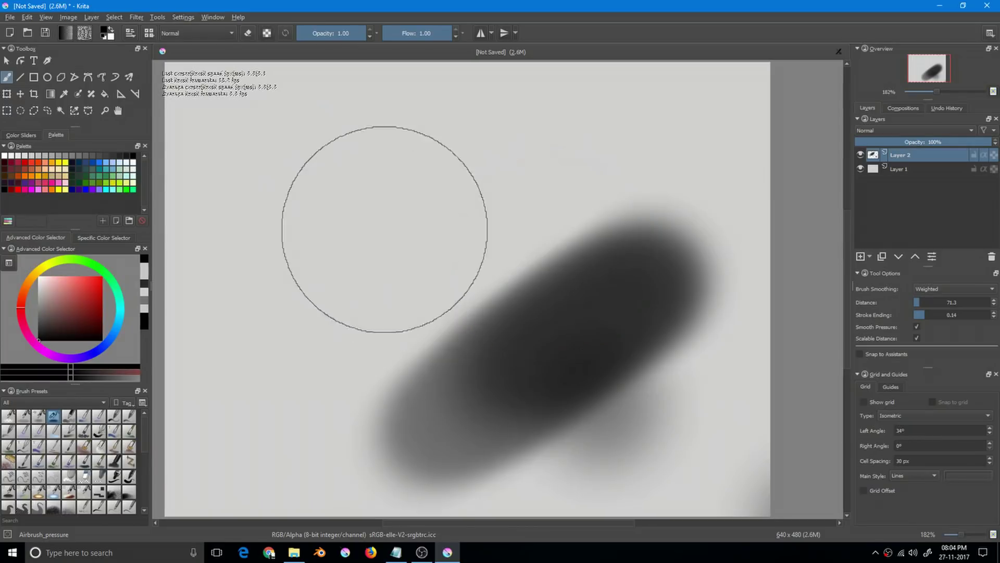
Paint more overlapping soft black airbrush strokes across the middle of the canvas on Layer 2.
{"action": "mouse_move", "coordinate": [386, 297]}
{"action": "left_mouse_down"}
{"action": "mouse_move", "coordinate": [380, 313]}
{"action": "mouse_move", "coordinate": [489, 257]}
{"action": "mouse_move", "coordinate": [495, 264]}
{"action": "mouse_move", "coordinate": [482, 252]}
{"action": "left_mouse_up"}
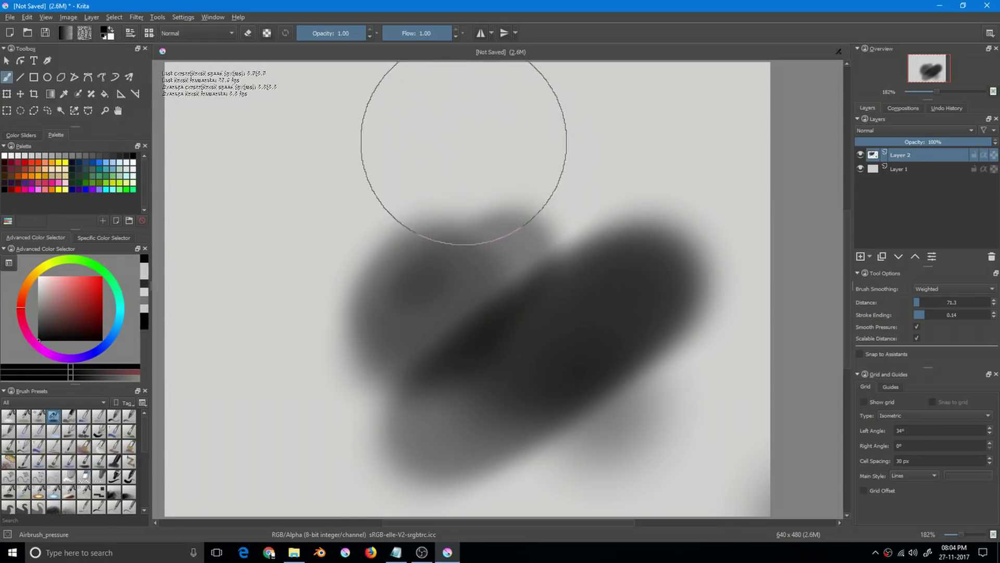
{"action": "mouse_move", "coordinate": [459, 145]}
{"action": "left_mouse_down"}
{"action": "mouse_move", "coordinate": [428, 229]}
{"action": "mouse_move", "coordinate": [316, 338]}
{"action": "mouse_move", "coordinate": [317, 362]}
{"action": "mouse_move", "coordinate": [389, 342]}
{"action": "mouse_move", "coordinate": [401, 313]}
{"action": "mouse_move", "coordinate": [442, 300]}
{"action": "mouse_move", "coordinate": [437, 330]}
{"action": "mouse_move", "coordinate": [493, 309]}
{"action": "mouse_move", "coordinate": [542, 218]}
{"action": "left_mouse_up"}
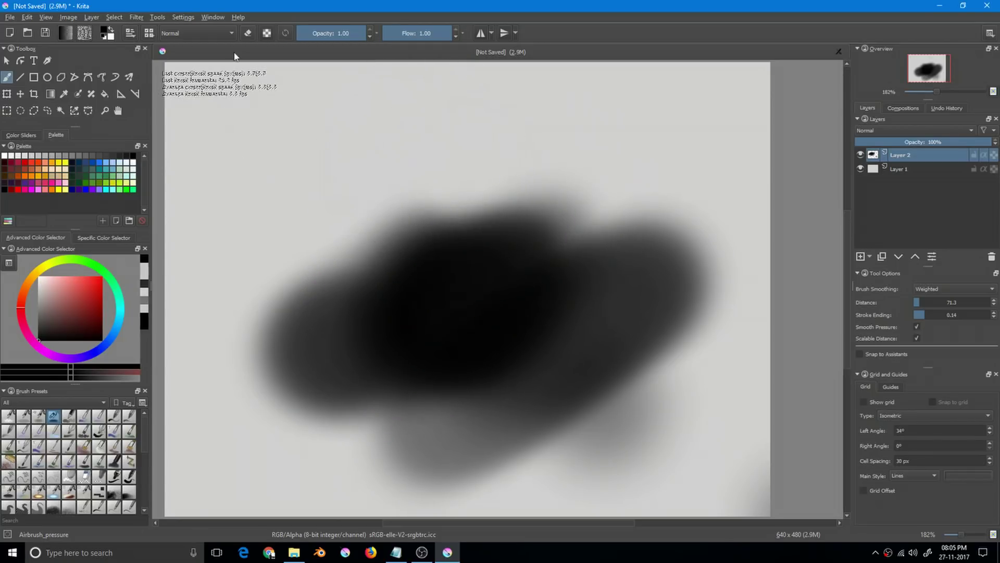
Try a maximum brush size of 10000 px in the general miscellaneous preferences and cancel the configuration dialog.
{"action": "left_click", "coordinate": [212, 17]}
{"action": "mouse_move", "coordinate": [183, 17]}
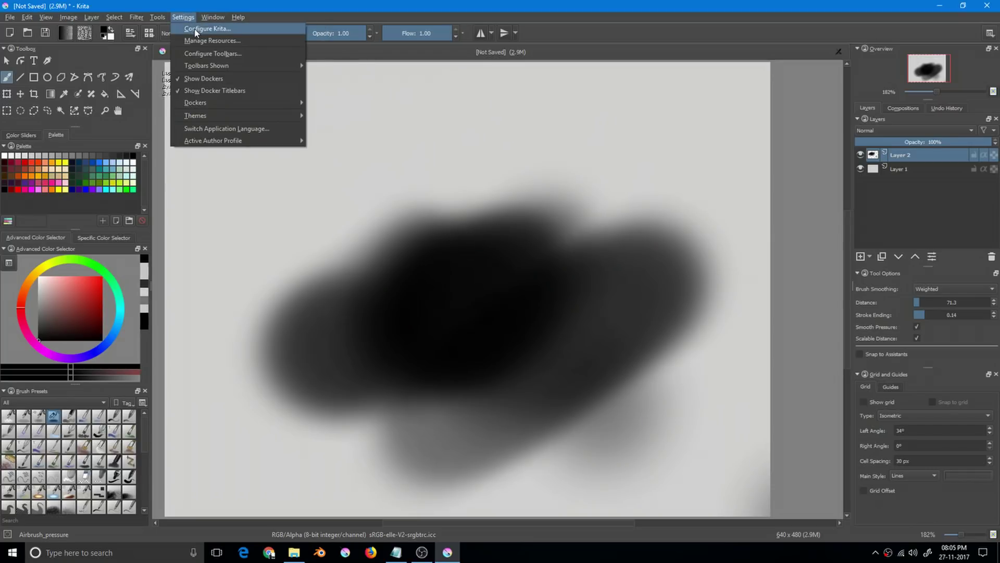
{"action": "left_click", "coordinate": [207, 29]}
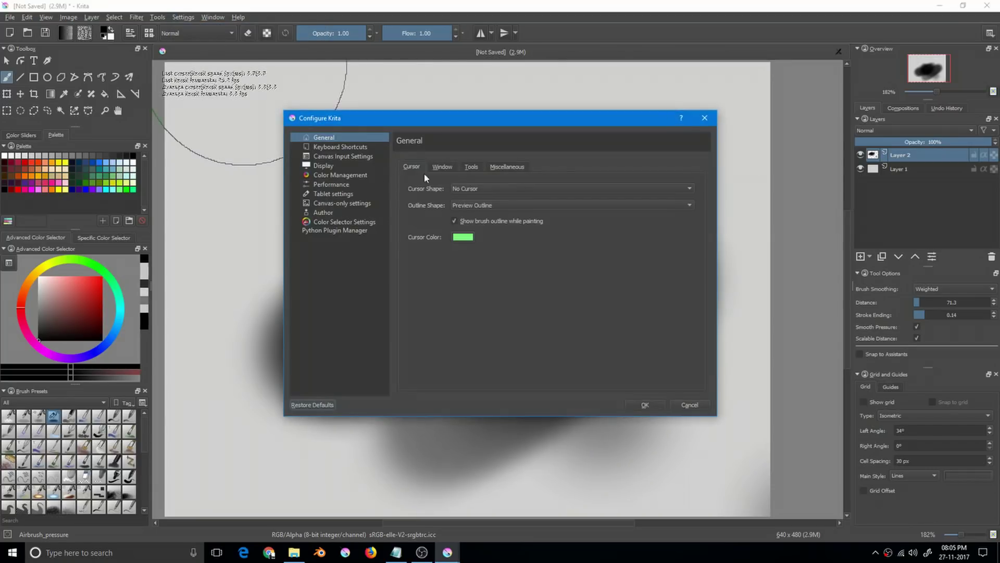
{"action": "left_click", "coordinate": [506, 167]}
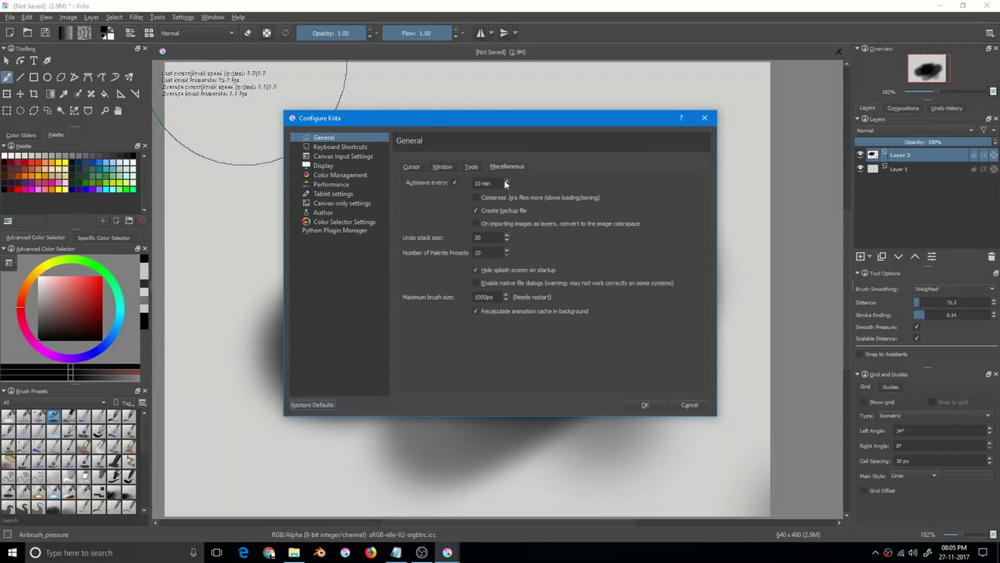
{"action": "left_click", "coordinate": [506, 294]}
{"action": "left_click", "coordinate": [506, 295]}
{"action": "left_click", "coordinate": [505, 294]}
{"action": "left_click", "coordinate": [506, 294]}
{"action": "type", "text": "10000"}
{"action": "left_click", "coordinate": [674, 403]}
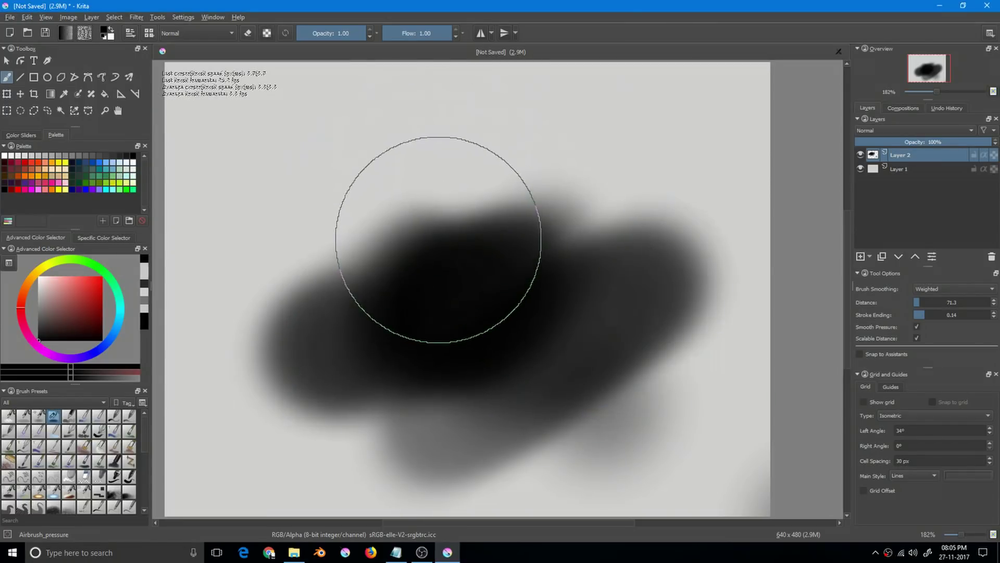
Preview the Height to Normal Map edge detection filter on Layer 2, move its dialog aside, and cancel the filter.
{"action": "left_click", "coordinate": [188, 18]}
{"action": "mouse_move", "coordinate": [137, 17]}
{"action": "mouse_move", "coordinate": [166, 79]}
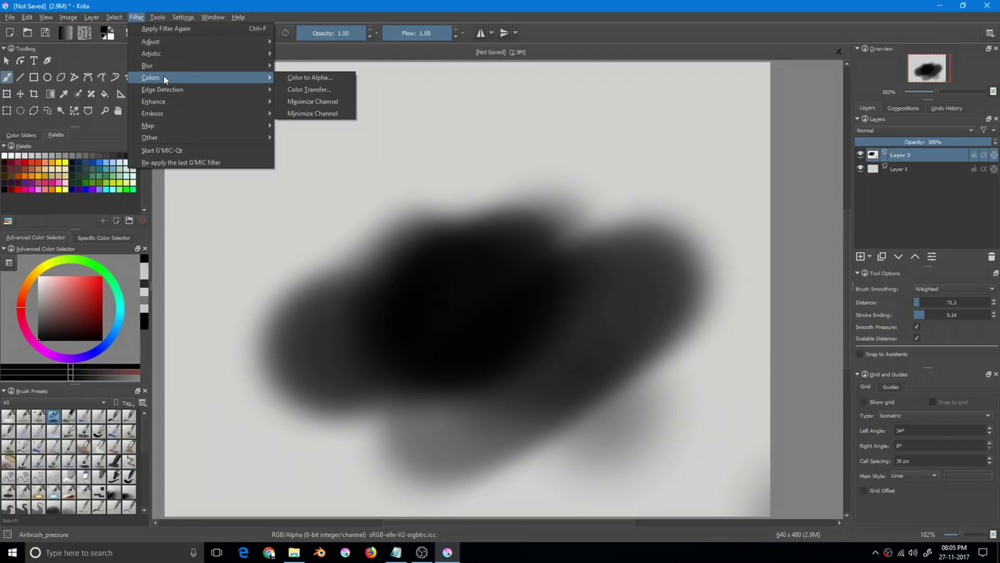
{"action": "mouse_move", "coordinate": [193, 86]}
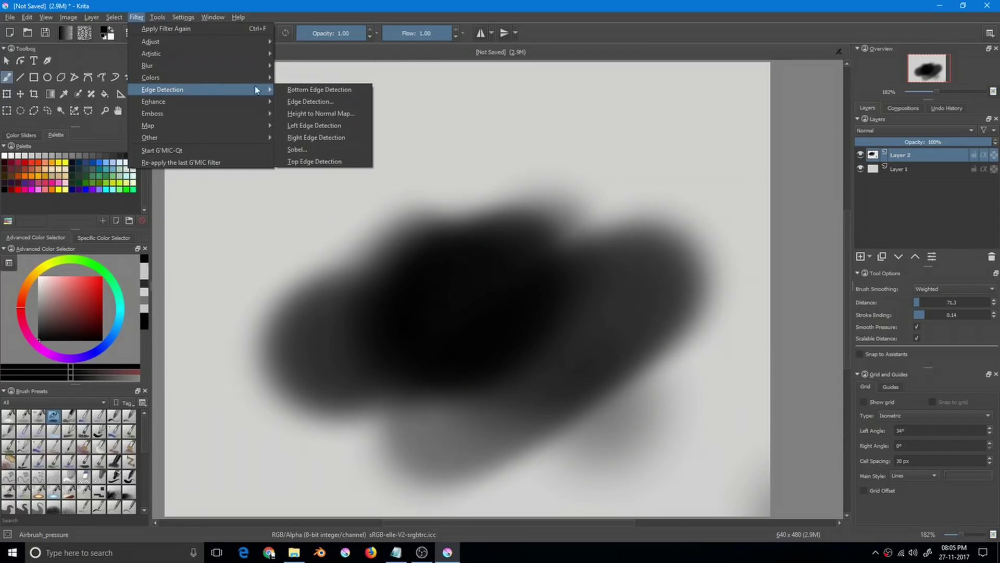
{"action": "left_click", "coordinate": [323, 115]}
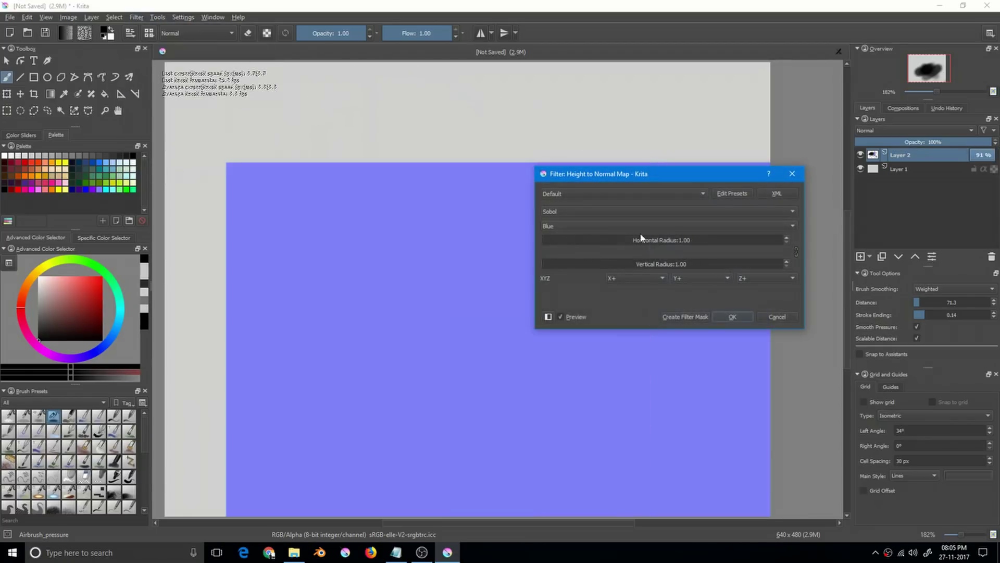
{"action": "left_click_drag", "start_coordinate": [650, 182], "coordinate": [706, 138]}
{"action": "left_click", "coordinate": [832, 272]}
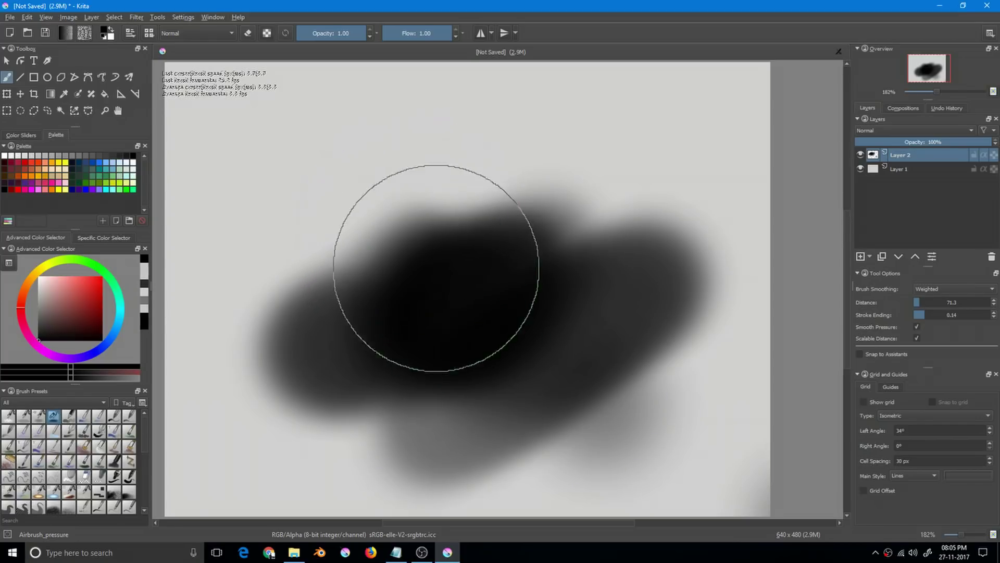
Zoom the canvas out and reset it to 100% using the pop-up palette's zoom control.
{"action": "mouse_move", "coordinate": [427, 349]}
{"action": "left_mouse_down"}
{"action": "mouse_move", "coordinate": [482, 306]}
{"action": "mouse_move", "coordinate": [483, 324]}
{"action": "mouse_move", "coordinate": [464, 328]}
{"action": "mouse_move", "coordinate": [525, 219]}
{"action": "mouse_move", "coordinate": [603, 127]}
{"action": "mouse_move", "coordinate": [531, 228]}
{"action": "mouse_move", "coordinate": [528, 254]}
{"action": "mouse_move", "coordinate": [496, 276]}
{"action": "mouse_move", "coordinate": [378, 433]}
{"action": "mouse_move", "coordinate": [431, 361]}
{"action": "mouse_move", "coordinate": [428, 380]}
{"action": "mouse_move", "coordinate": [390, 246]}
{"action": "left_mouse_up"}
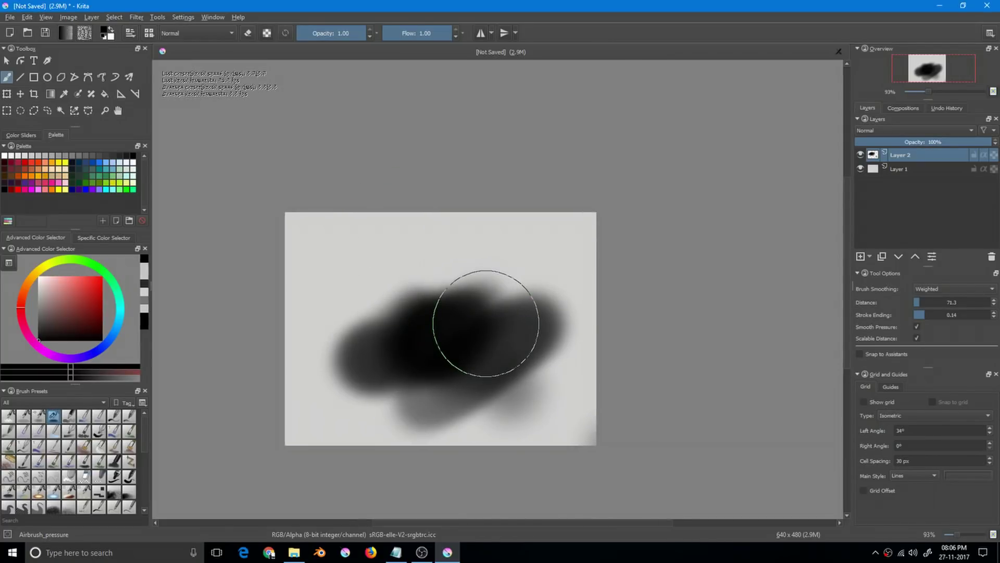
{"action": "right_click", "coordinate": [462, 241]}
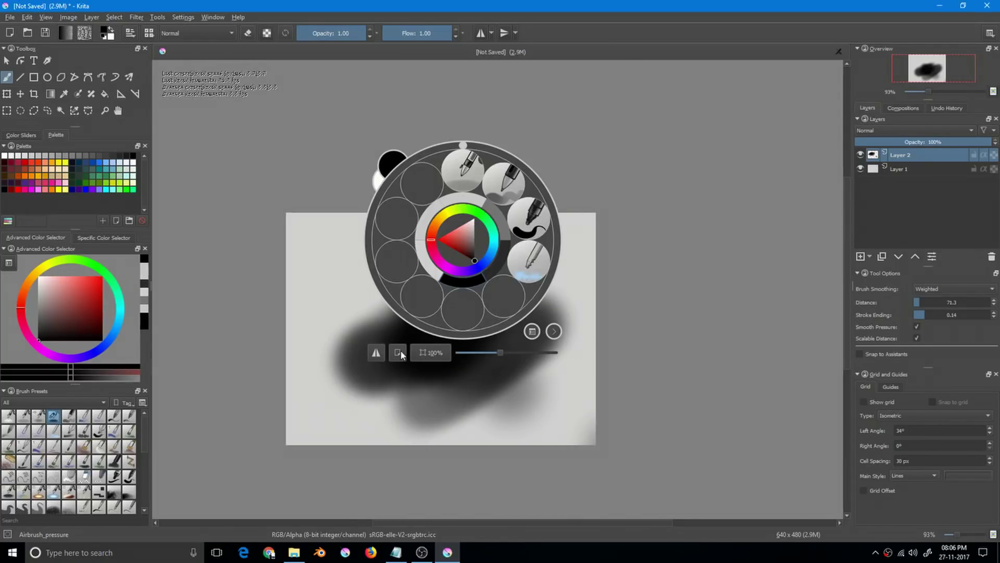
{"action": "left_click", "coordinate": [434, 354]}
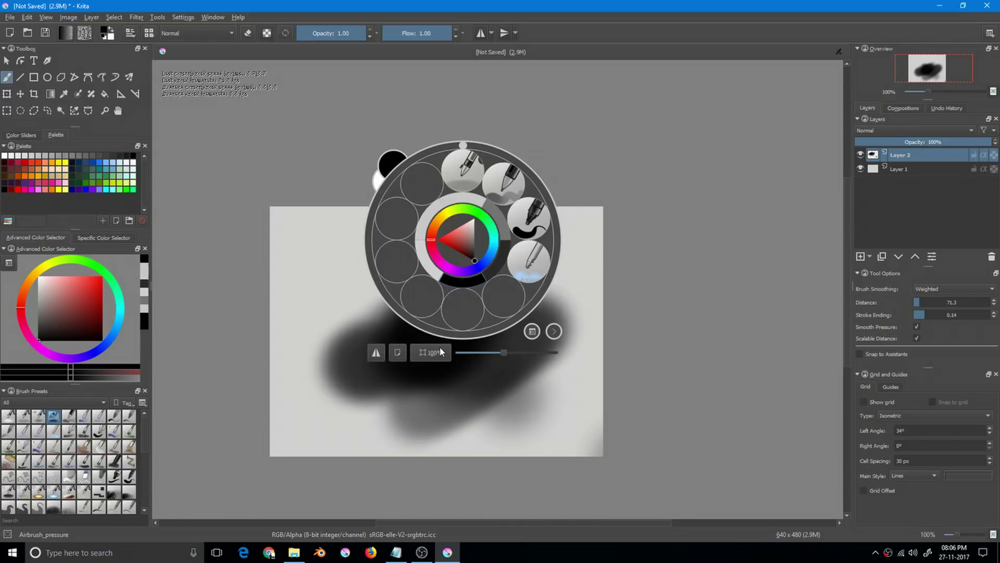
{"action": "left_click", "coordinate": [307, 131]}
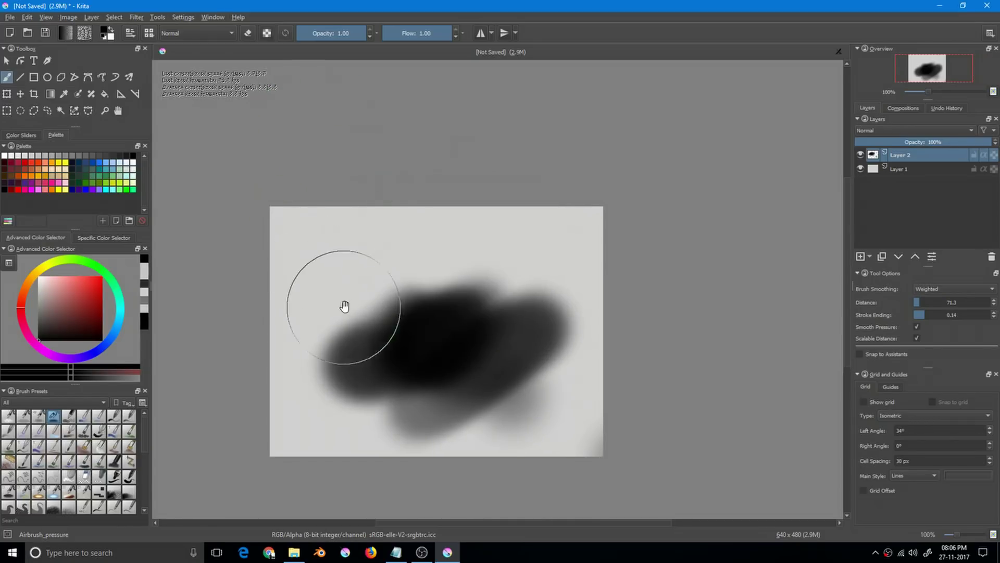
{"action": "left_click_drag", "start_coordinate": [346, 306], "coordinate": [393, 323]}
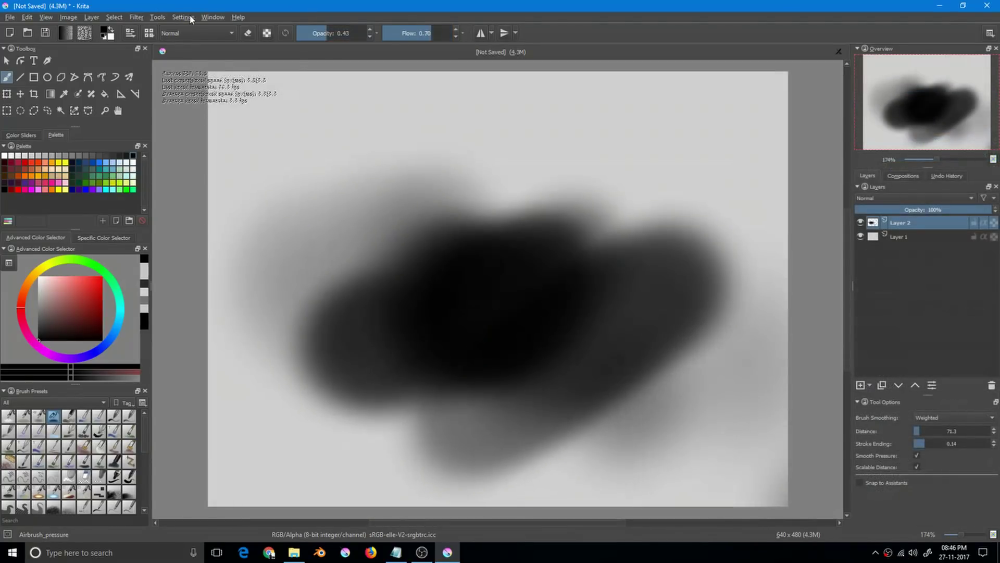
Show the Quick Settings Docker and view its opacity and size presets.
{"action": "left_click", "coordinate": [183, 17]}
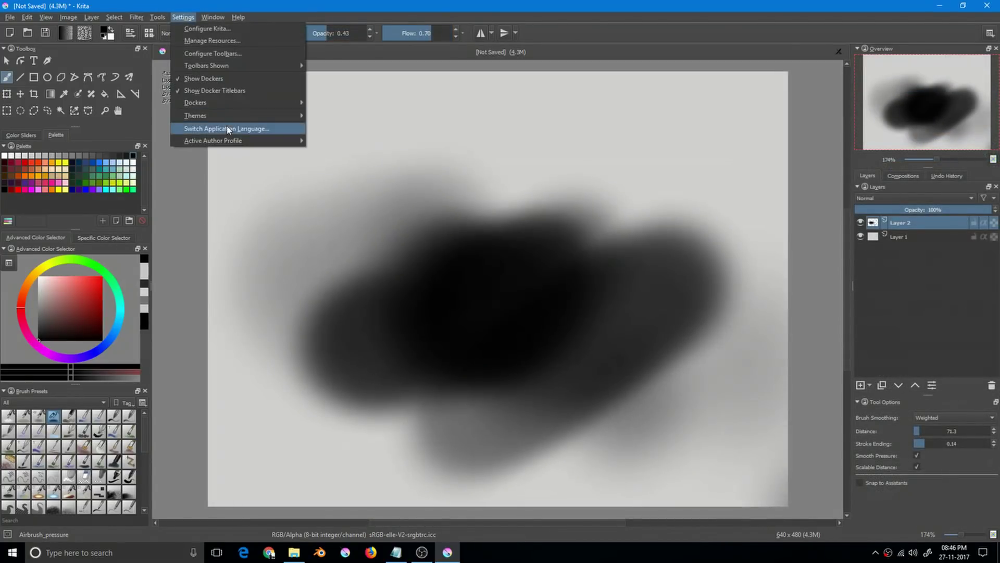
{"action": "mouse_move", "coordinate": [239, 104]}
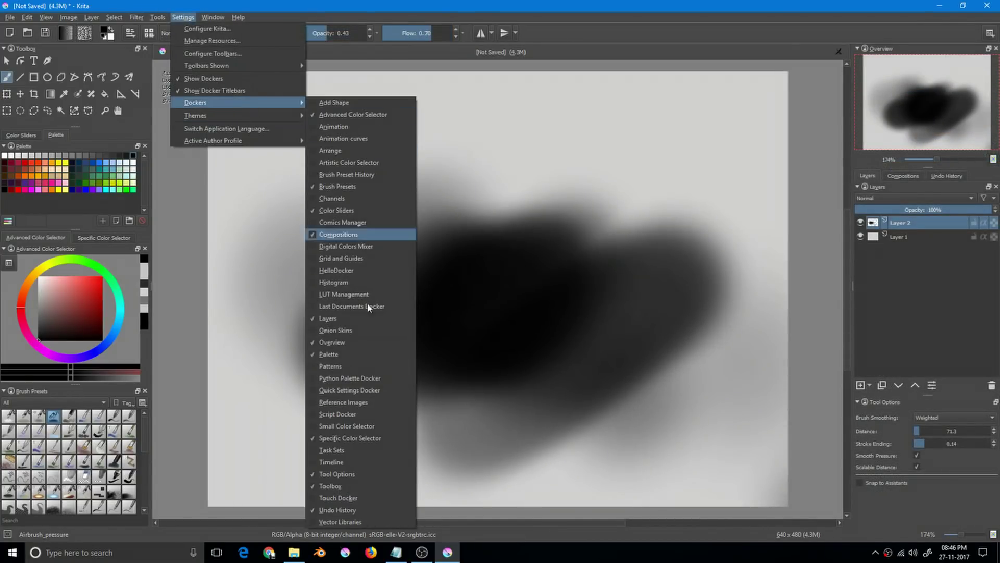
{"action": "left_click", "coordinate": [312, 391]}
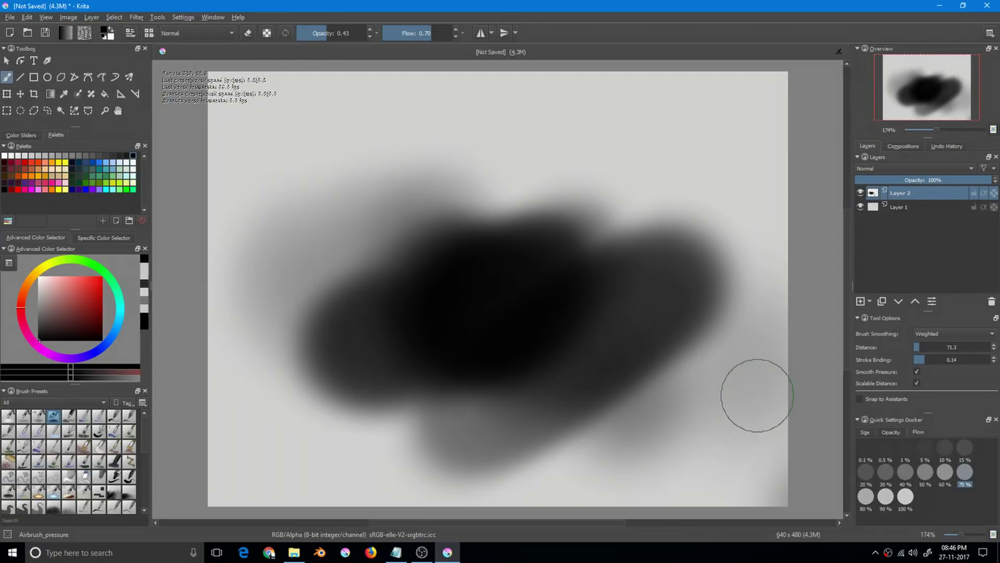
{"action": "left_click", "coordinate": [891, 432]}
{"action": "left_click", "coordinate": [866, 433]}
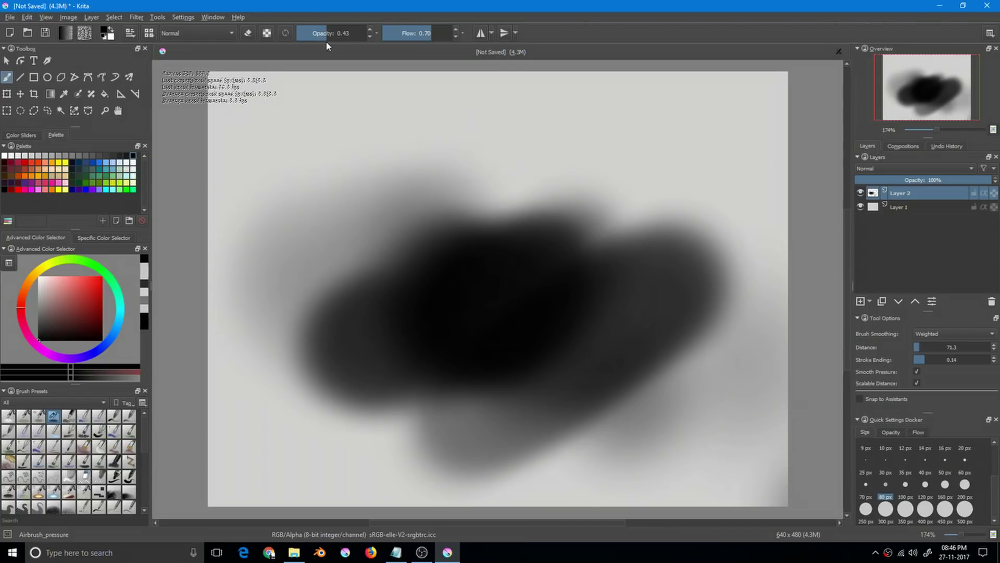
Set the brush opacity to 30% and flow to 40% with the quick presets, and paint soft strokes along the black shape's upper edge.
{"action": "left_click_drag", "start_coordinate": [325, 35], "coordinate": [321, 36]}
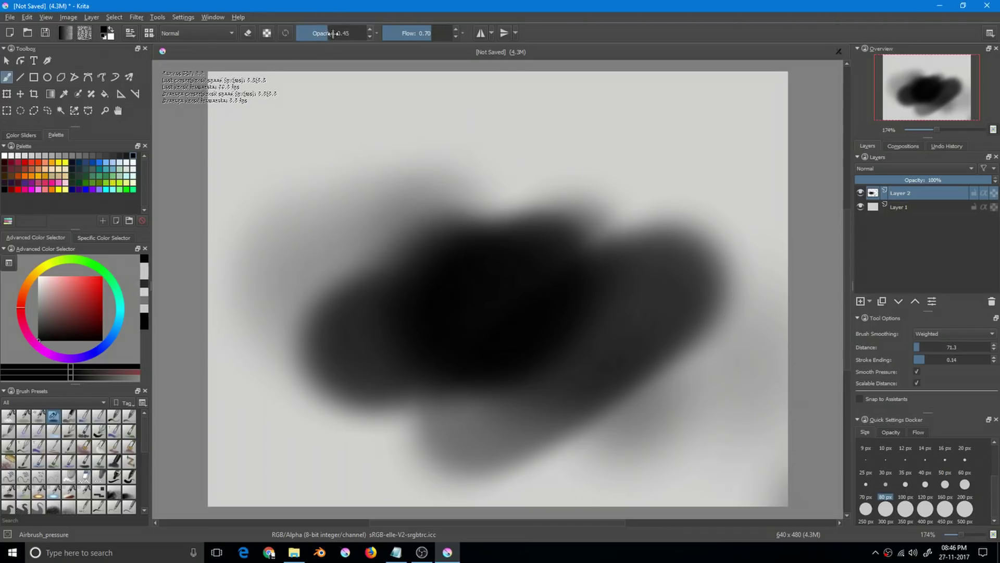
{"action": "left_click", "coordinate": [891, 432]}
{"action": "left_click", "coordinate": [886, 472]}
{"action": "left_click", "coordinate": [921, 431]}
{"action": "left_click", "coordinate": [905, 472]}
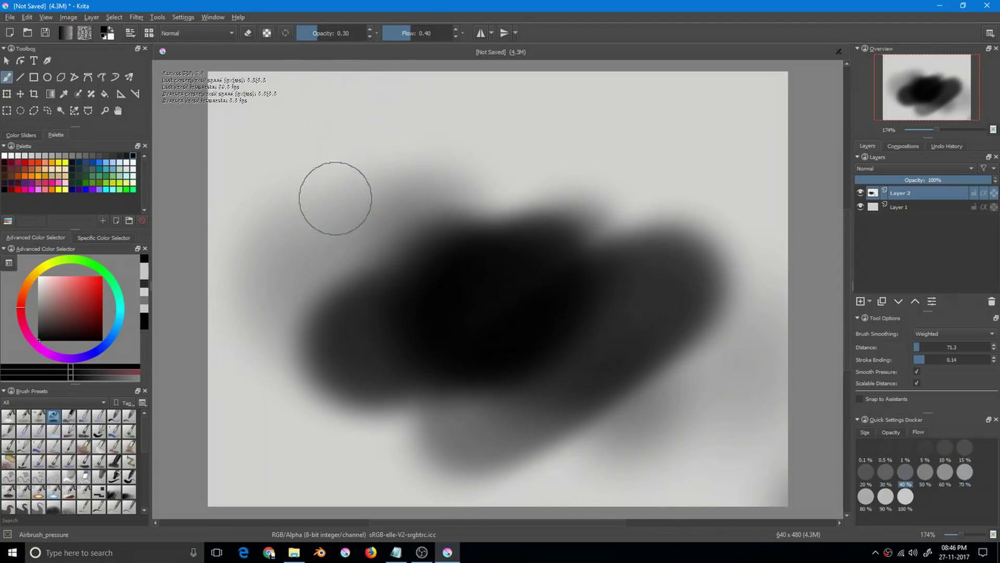
{"action": "mouse_move", "coordinate": [331, 201]}
{"action": "left_mouse_down"}
{"action": "mouse_move", "coordinate": [358, 246]}
{"action": "mouse_move", "coordinate": [471, 215]}
{"action": "mouse_move", "coordinate": [638, 214]}
{"action": "left_mouse_up"}
{"action": "mouse_move", "coordinate": [494, 208]}
{"action": "left_mouse_down"}
{"action": "mouse_move", "coordinate": [479, 223]}
{"action": "mouse_move", "coordinate": [518, 217]}
{"action": "mouse_move", "coordinate": [627, 279]}
{"action": "left_mouse_up"}
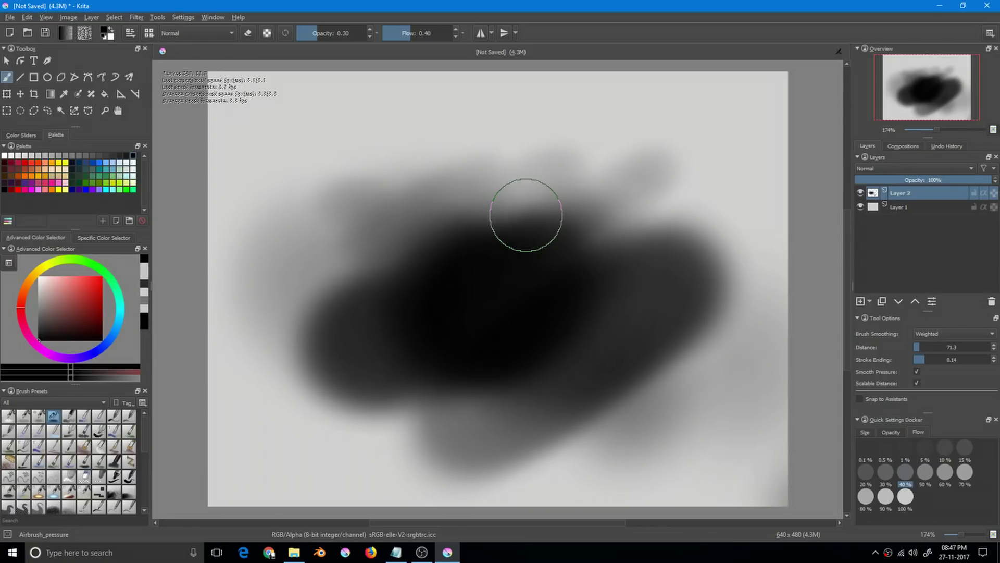
Examine the resampling filter options for scaling the image to a new size, and cancel without scaling.
{"action": "key", "text": "ctrl+alt+i"}
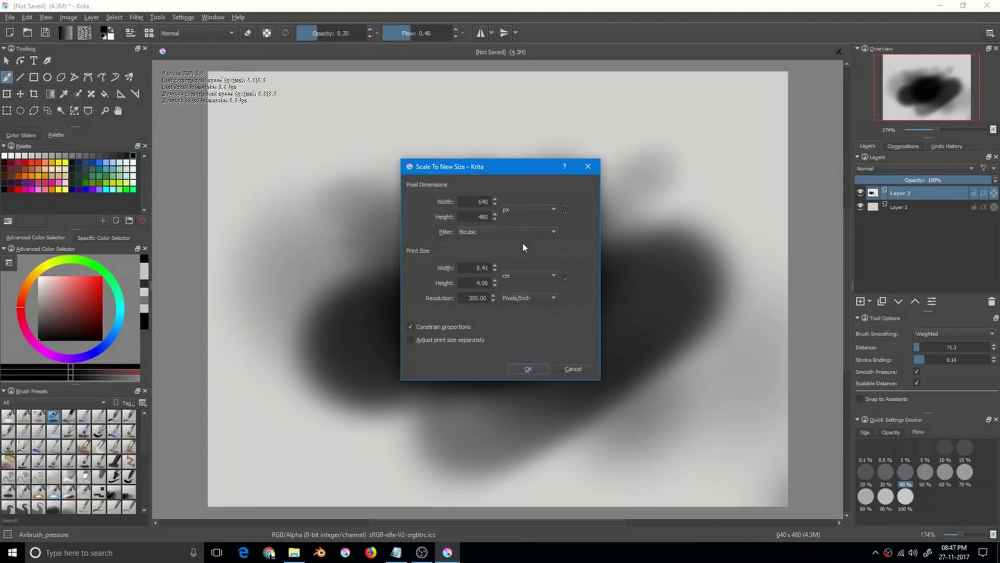
{"action": "left_click", "coordinate": [497, 232]}
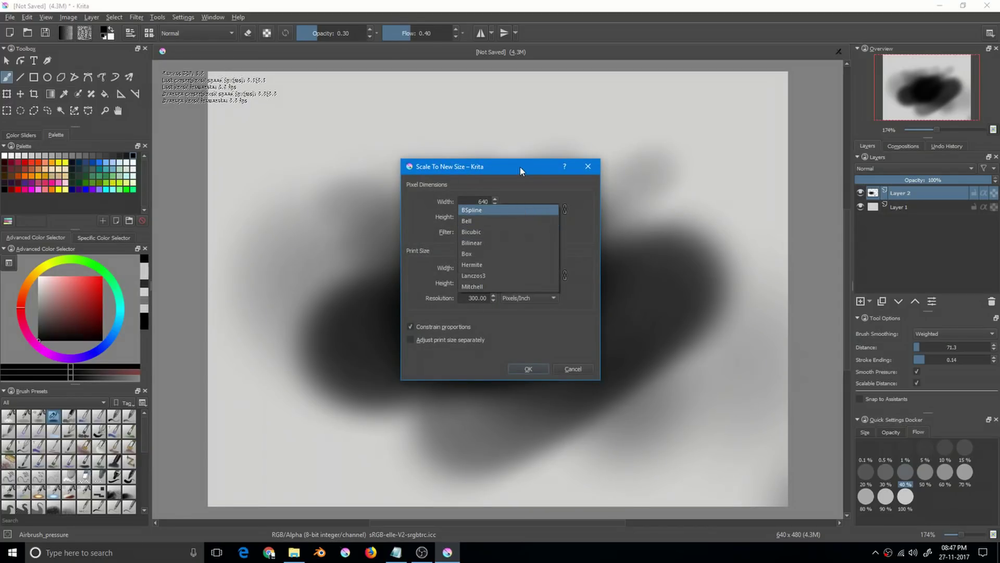
{"action": "left_click", "coordinate": [519, 182]}
{"action": "left_click", "coordinate": [508, 231]}
{"action": "left_click", "coordinate": [506, 211]}
{"action": "left_click_drag", "start_coordinate": [547, 168], "coordinate": [532, 138]}
{"action": "left_click", "coordinate": [559, 341]}
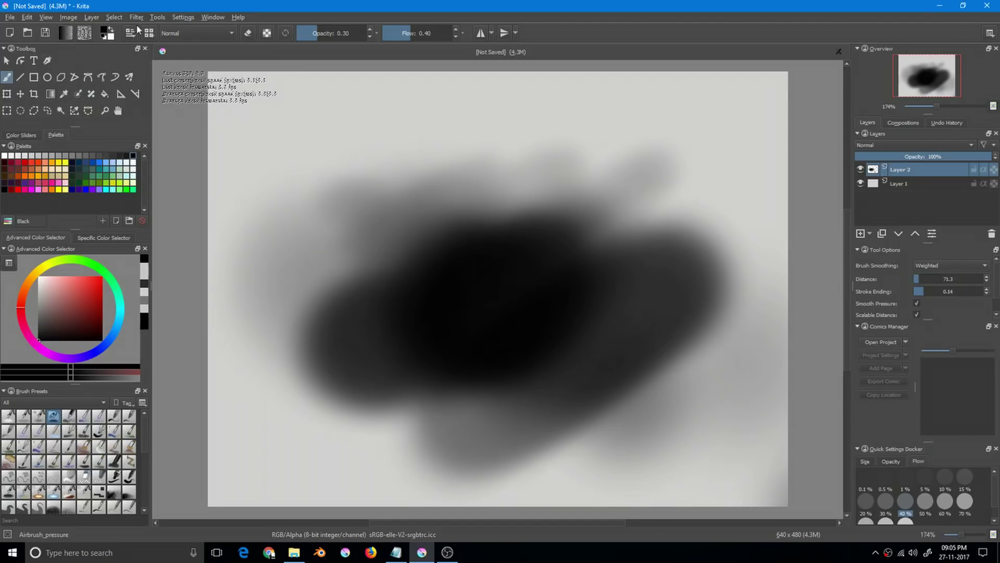
Look through the list of available dockers and close it without changing any.
{"action": "left_click", "coordinate": [186, 18]}
{"action": "mouse_move", "coordinate": [218, 102]}
{"action": "left_click", "coordinate": [521, 250]}
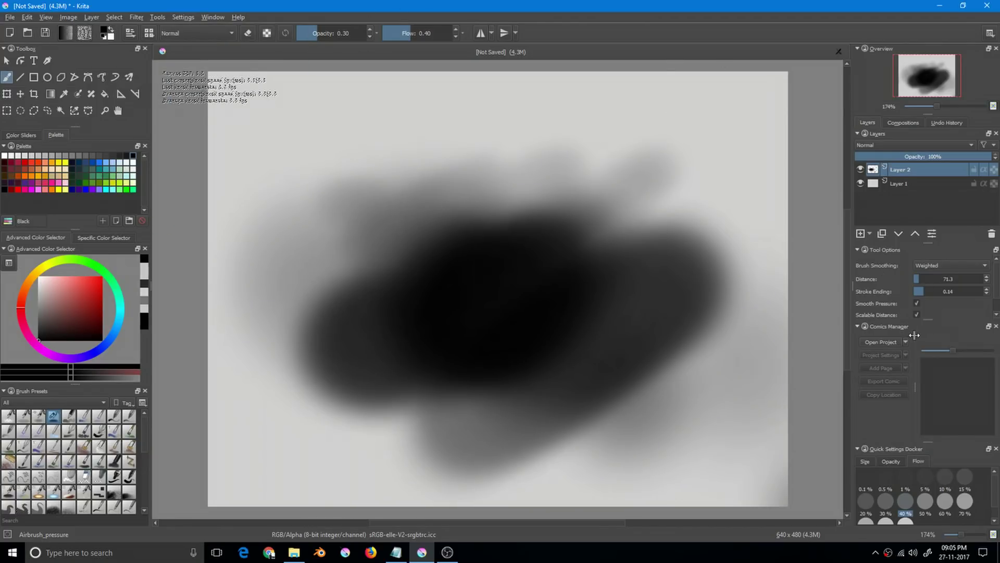